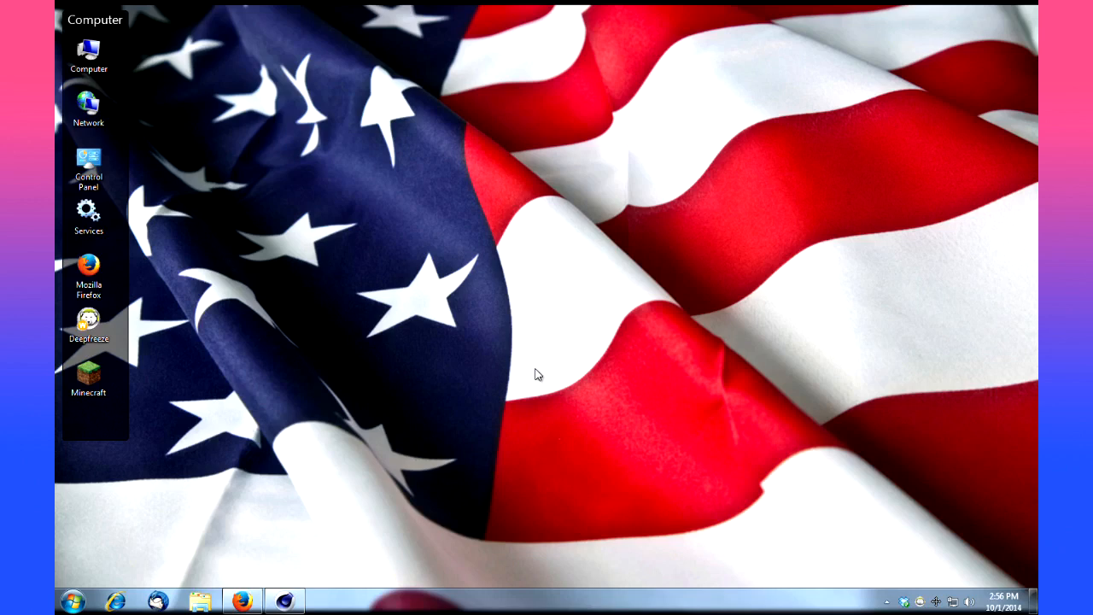
Switch to Cinema 4D and add a cube to the scene
{"action": "left_click", "coordinate": [284, 600]}
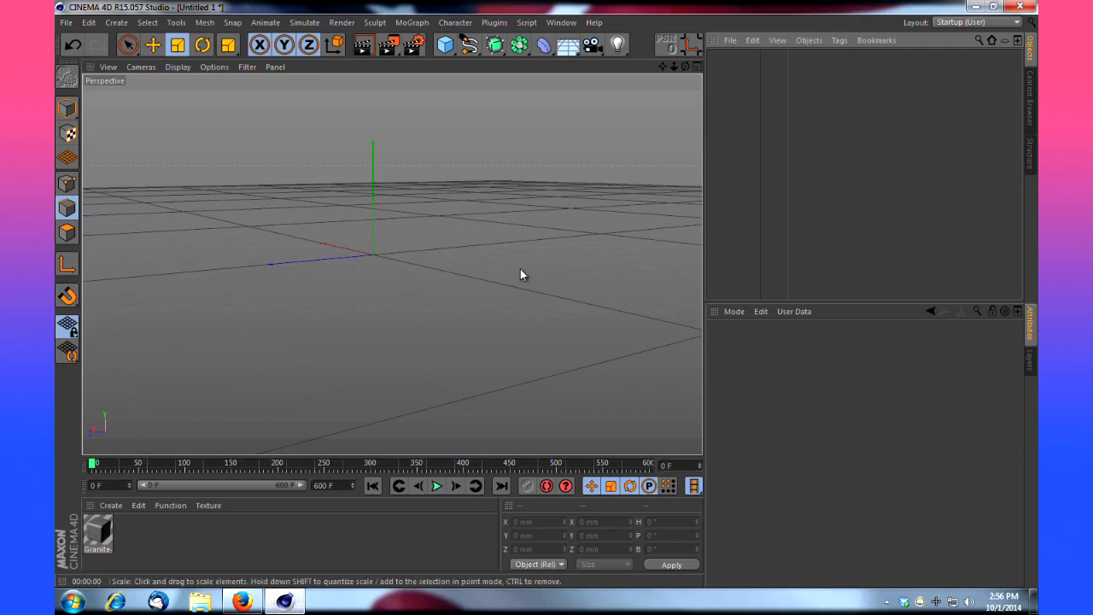
{"action": "left_click", "coordinate": [445, 45]}
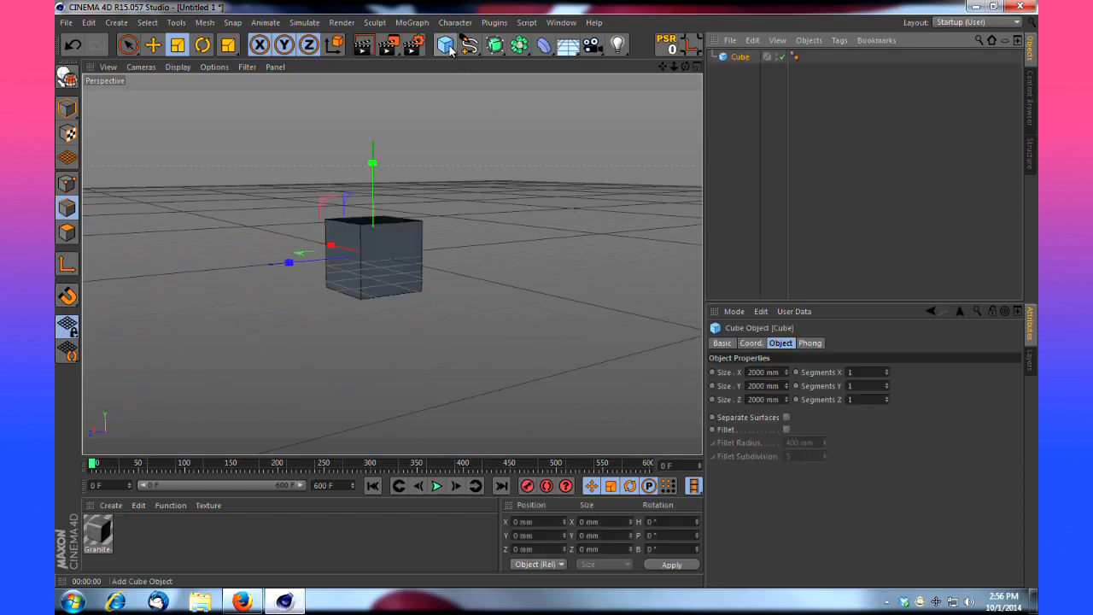
{"action": "left_click_drag", "start_coordinate": [673, 64], "coordinate": [547, 294]}
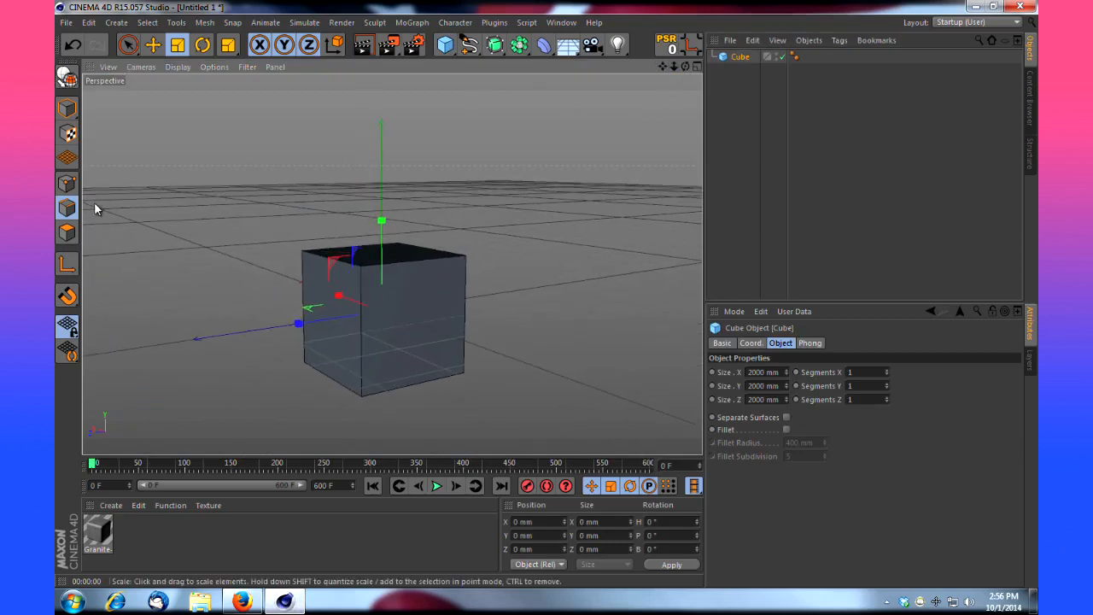
Resize the cube in model mode into a block about 2825 mm in X, 1236 mm in Y and 1217 mm in Z
{"action": "left_click", "coordinate": [130, 45]}
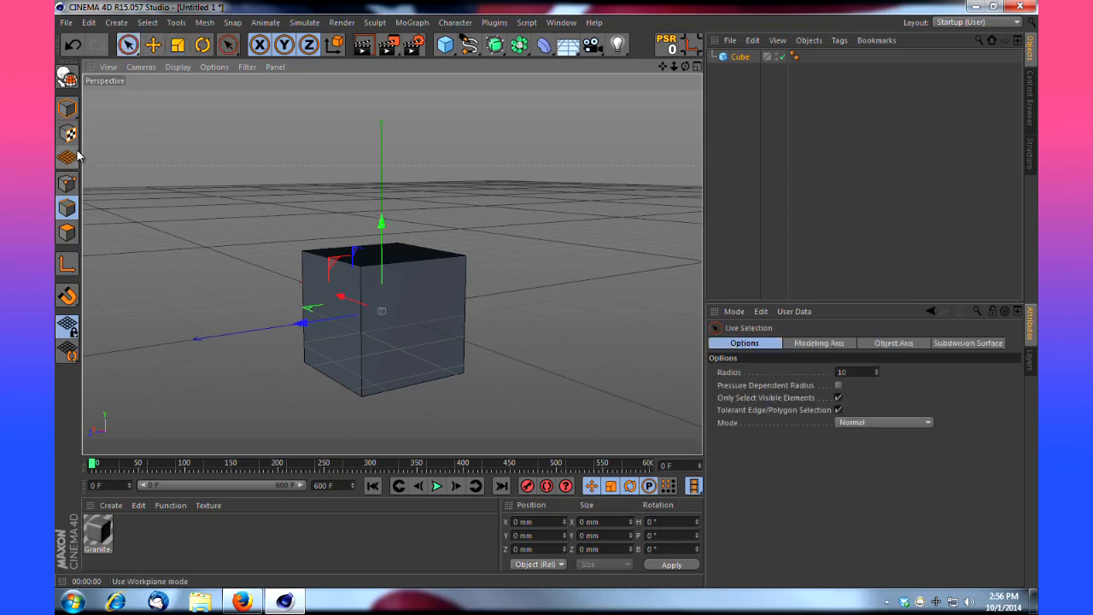
{"action": "left_click", "coordinate": [68, 107]}
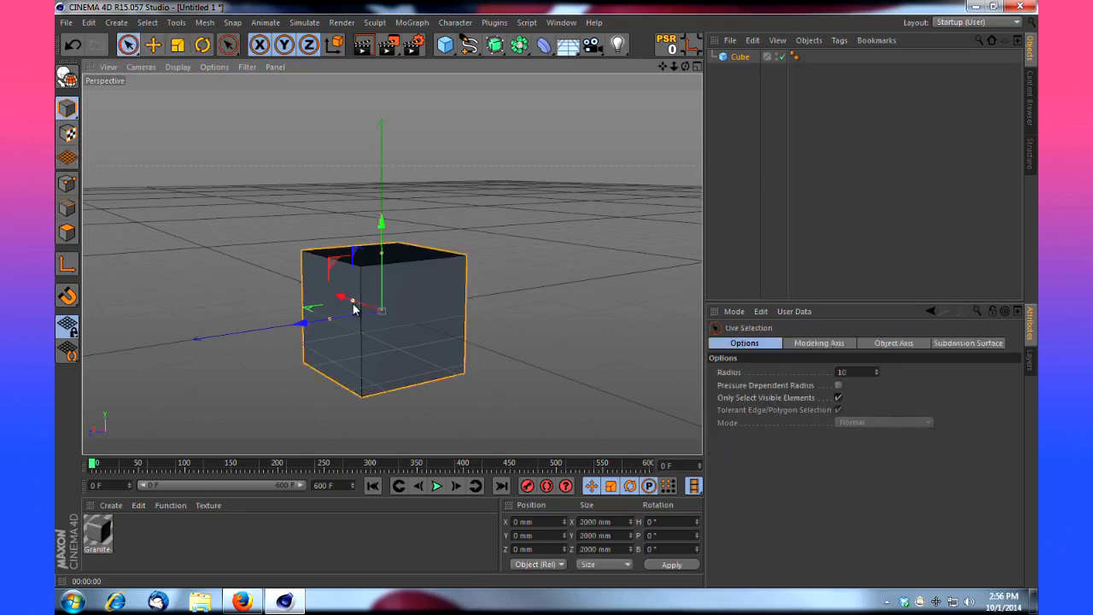
{"action": "left_click_drag", "start_coordinate": [352, 304], "coordinate": [322, 303]}
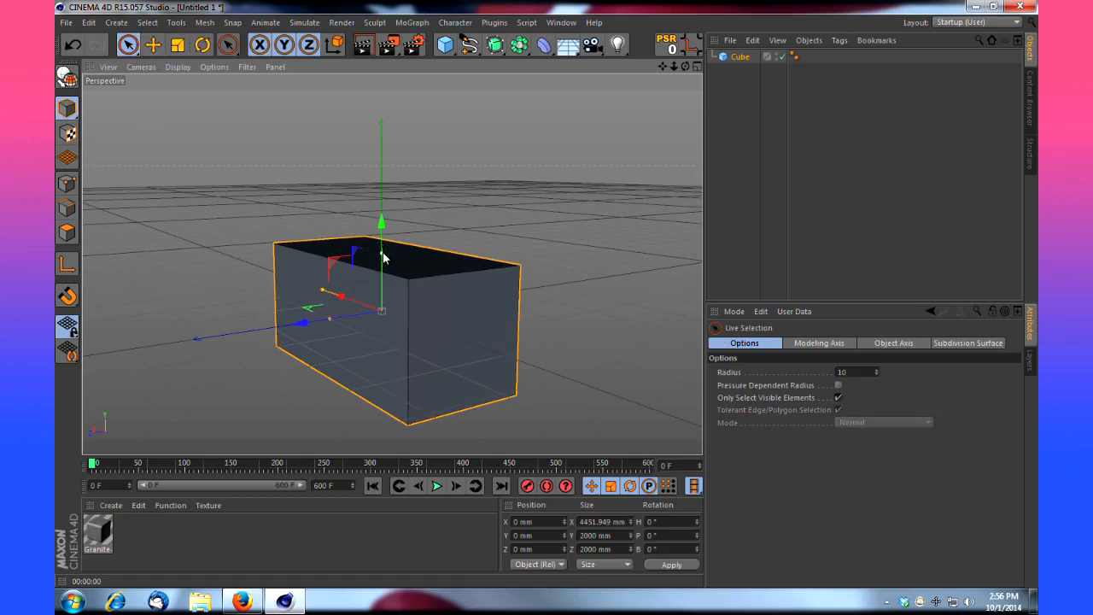
{"action": "left_click_drag", "start_coordinate": [381, 253], "coordinate": [383, 282]}
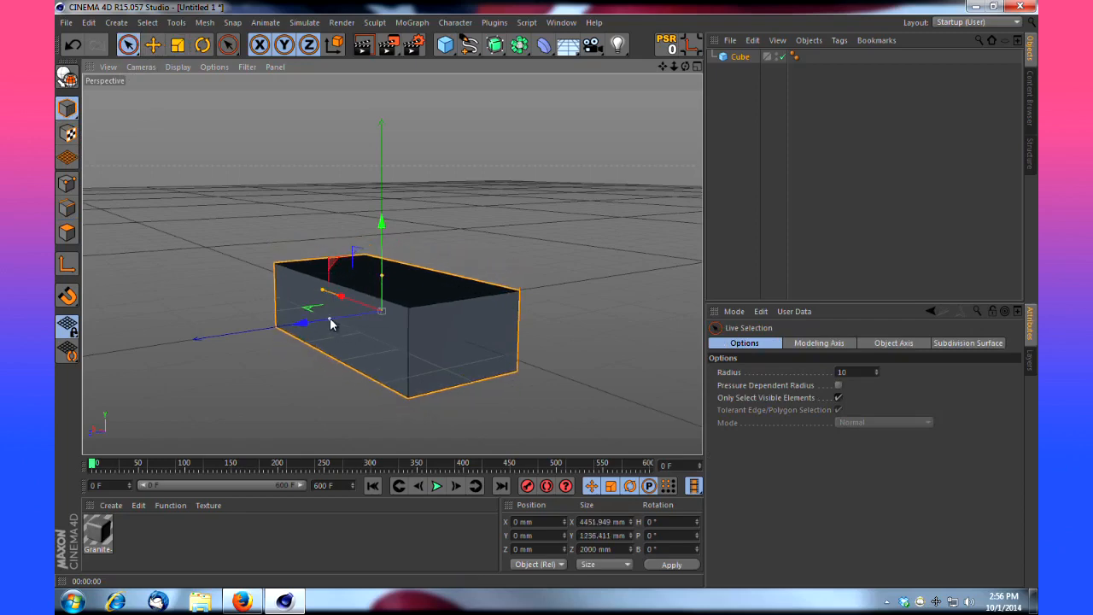
{"action": "left_click_drag", "start_coordinate": [330, 318], "coordinate": [342, 299]}
{"action": "left_click_drag", "start_coordinate": [686, 67], "coordinate": [493, 237]}
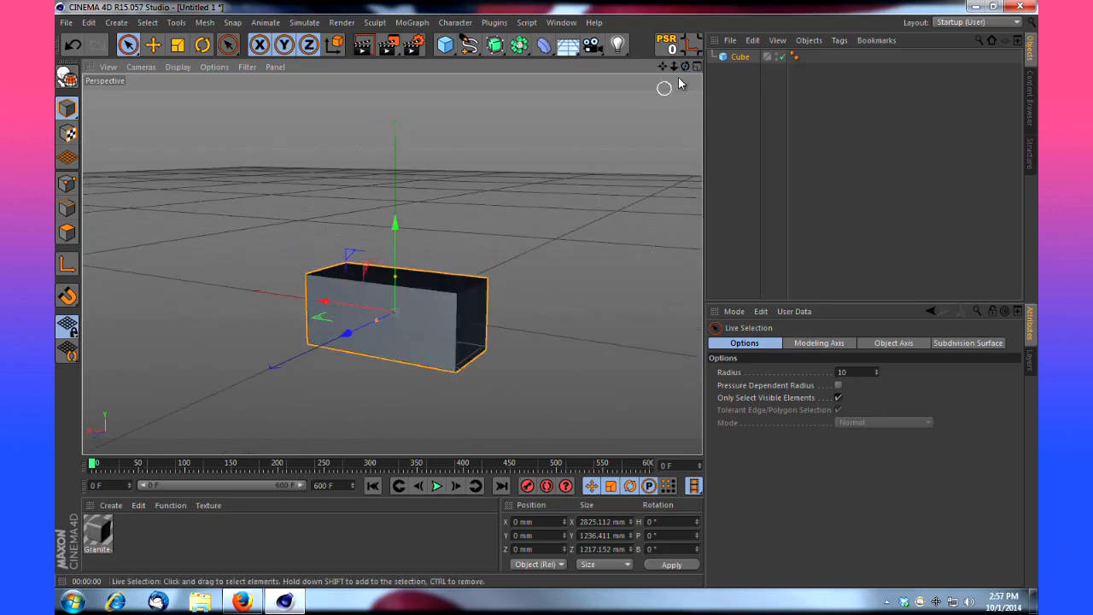
{"action": "left_click_drag", "start_coordinate": [684, 67], "coordinate": [545, 293]}
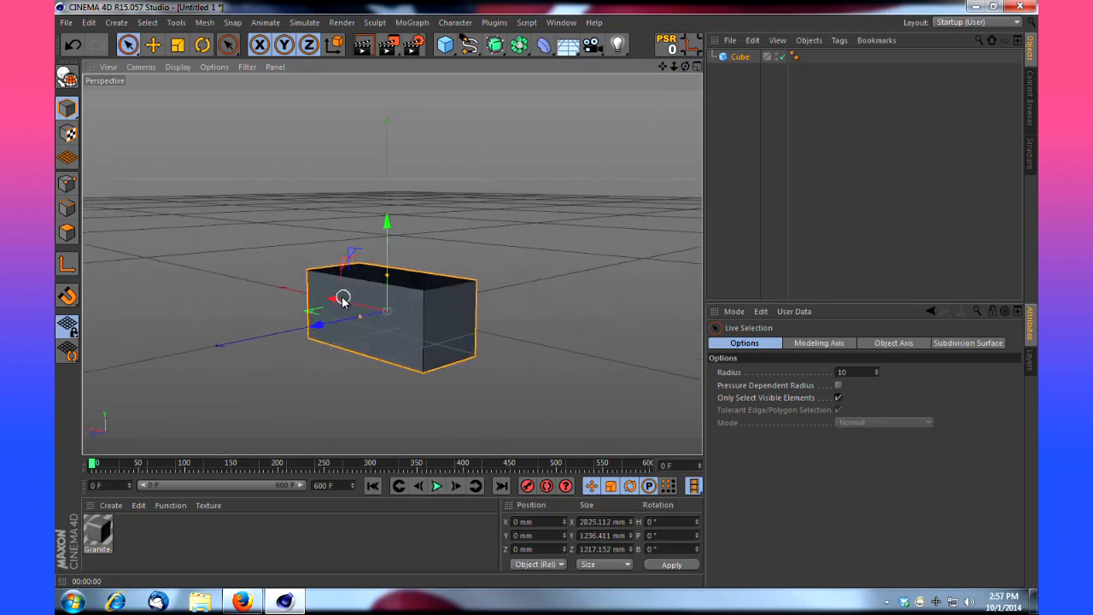
Enlarge the block's height to about 1389 mm and its depth to about 1416 mm
{"action": "left_click_drag", "start_coordinate": [333, 300], "coordinate": [385, 268]}
{"action": "key", "text": "ctrl+z"}
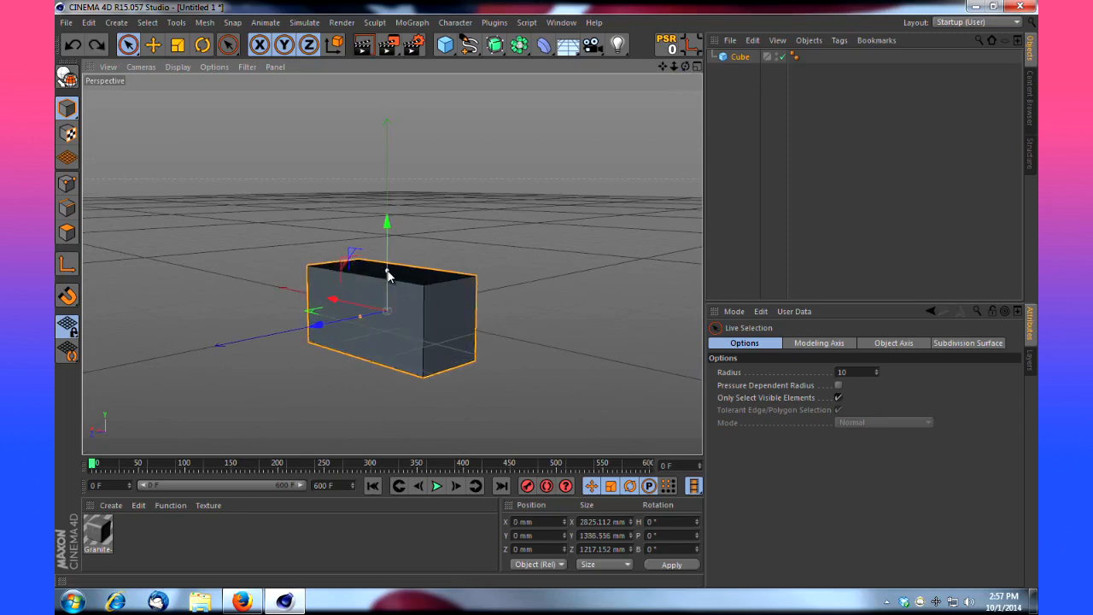
{"action": "left_click_drag", "start_coordinate": [362, 320], "coordinate": [354, 317]}
{"action": "mouse_move", "coordinate": [685, 67]}
{"action": "left_mouse_down"}
{"action": "mouse_move", "coordinate": [547, 302]}
{"action": "mouse_move", "coordinate": [687, 67]}
{"action": "left_mouse_up"}
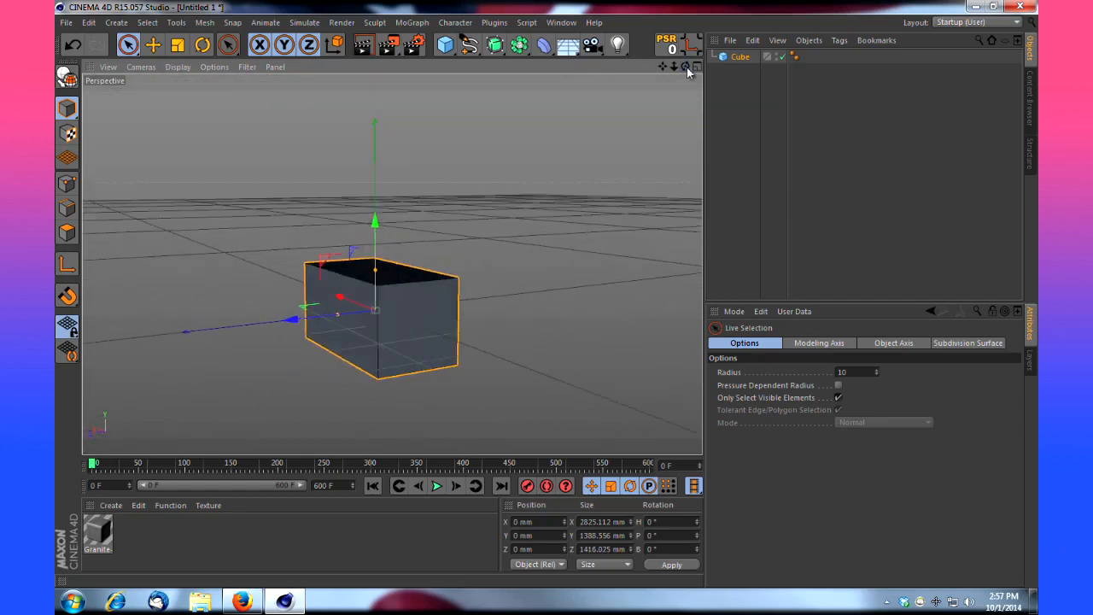
Make the block editable and bevel its long front face with an 80 mm offset and 80 mm extrusion
{"action": "left_click", "coordinate": [739, 58]}
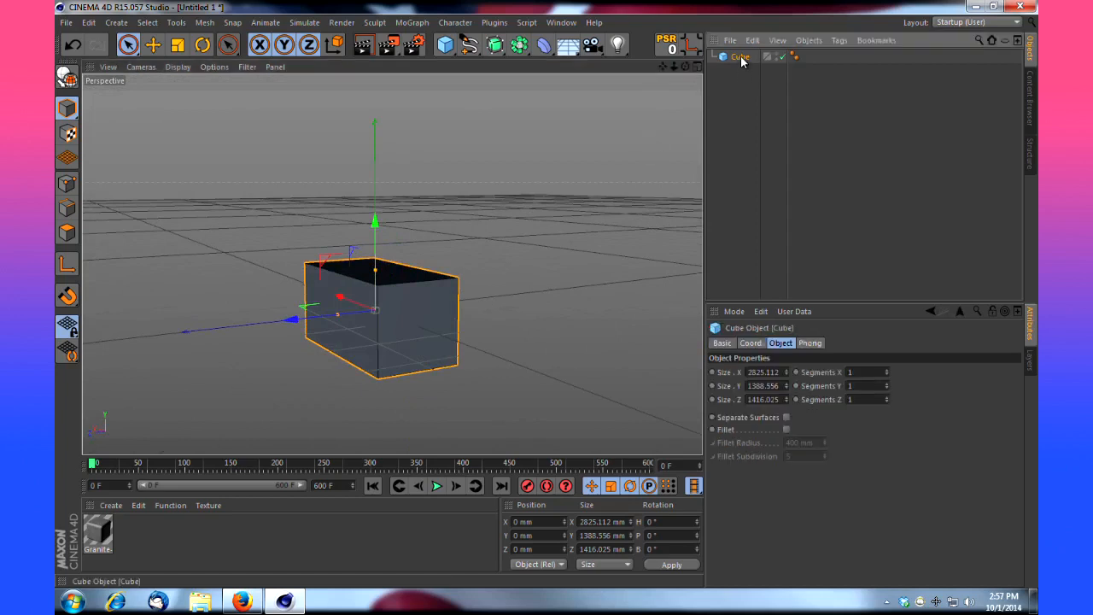
{"action": "key", "text": "c"}
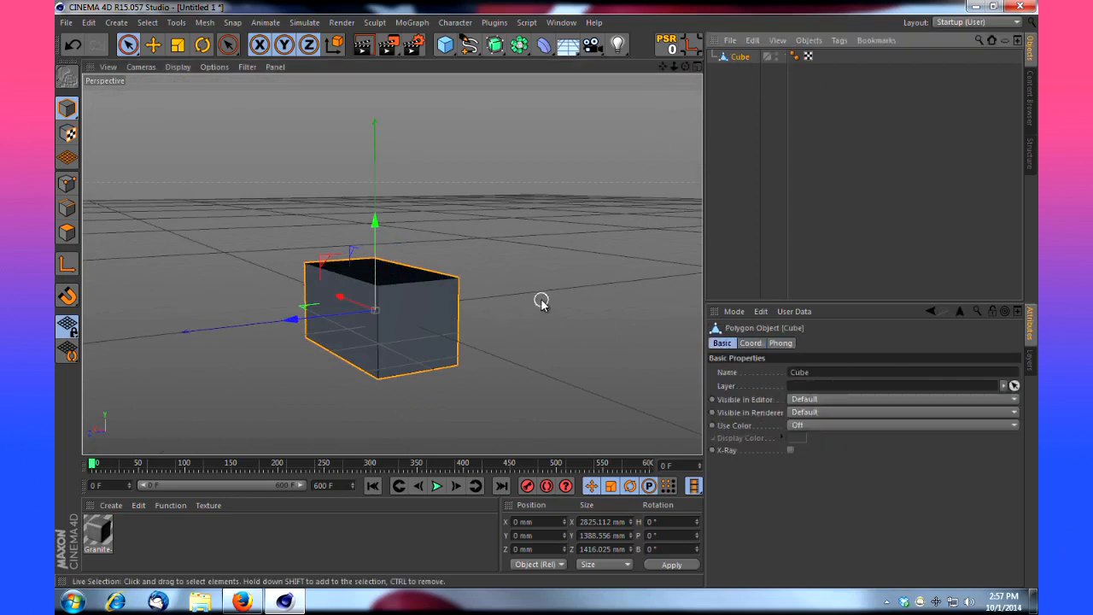
{"action": "left_click_drag", "start_coordinate": [684, 67], "coordinate": [546, 295]}
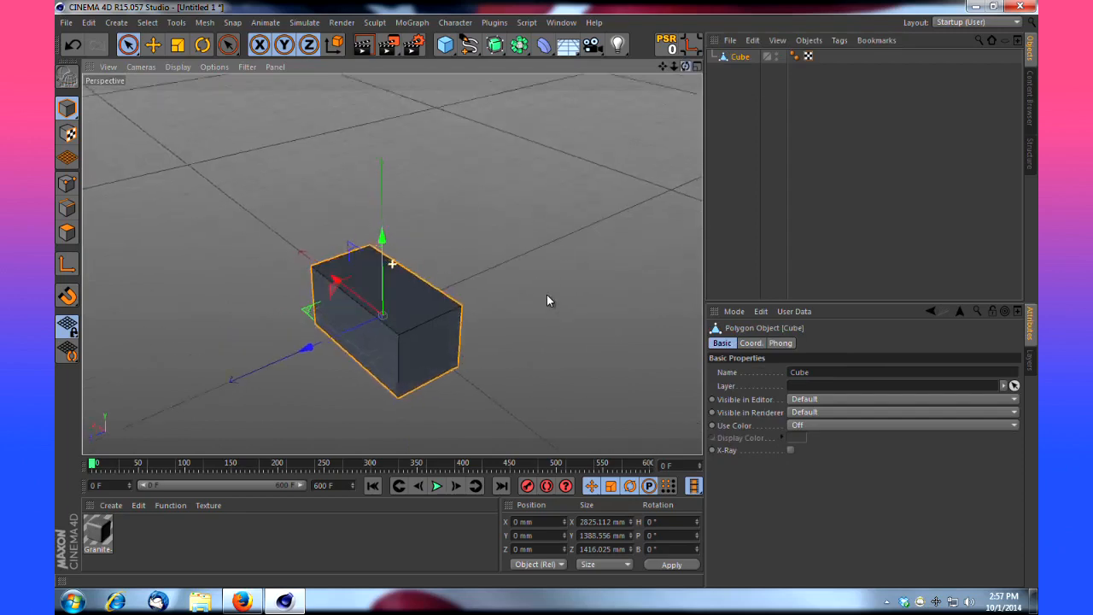
{"action": "left_click", "coordinate": [67, 232]}
{"action": "left_click", "coordinate": [379, 345]}
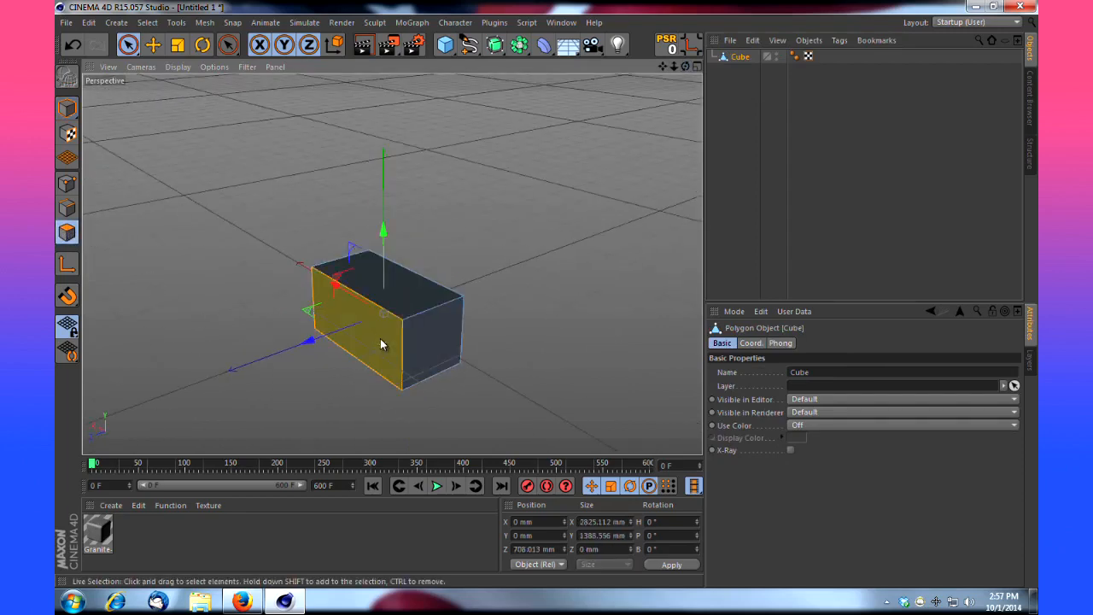
{"action": "right_click", "coordinate": [555, 356]}
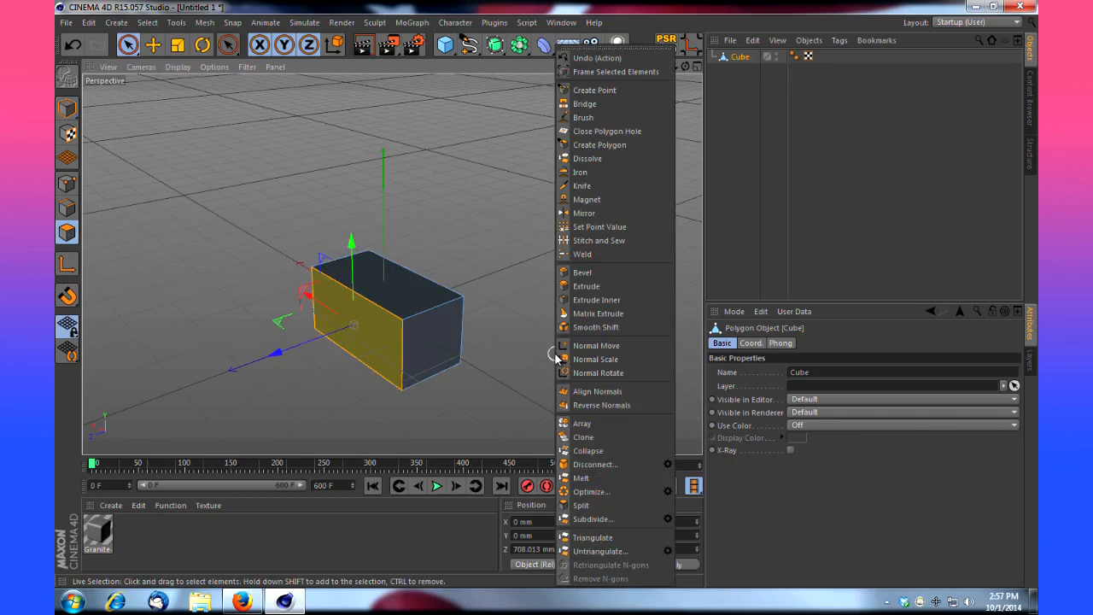
{"action": "left_click", "coordinate": [600, 272]}
{"action": "left_click_drag", "start_coordinate": [549, 334], "coordinate": [546, 300]}
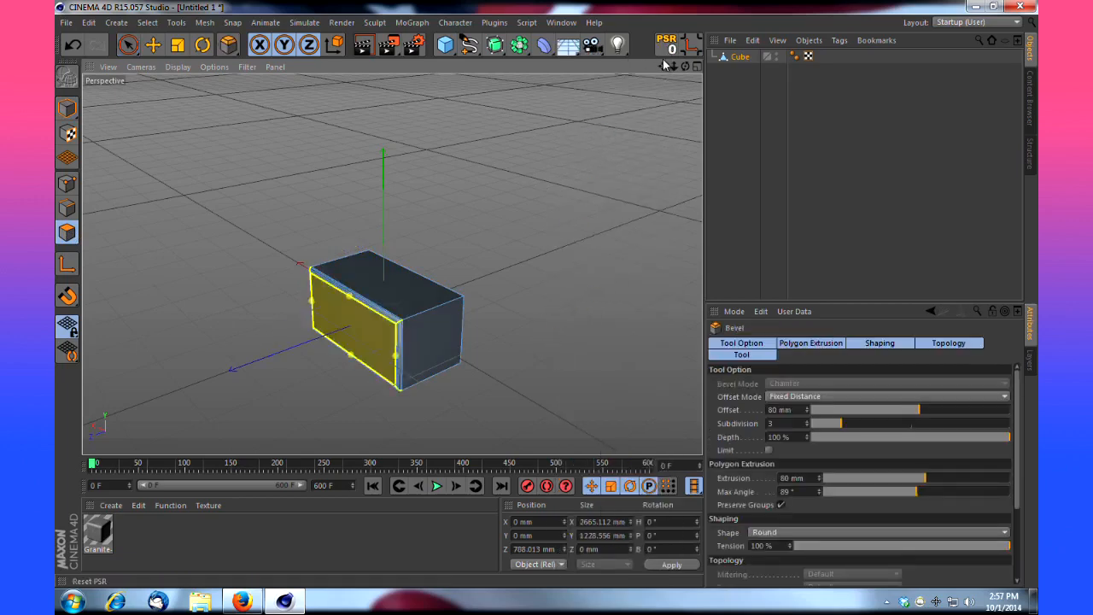
Render a close view of the block to examine its beveled front face
{"action": "scroll", "coordinate": [547, 295], "scroll_direction": "up", "scroll_amount": 4}
{"action": "left_click_drag", "start_coordinate": [664, 68], "coordinate": [547, 294]}
{"action": "left_click", "coordinate": [366, 52]}
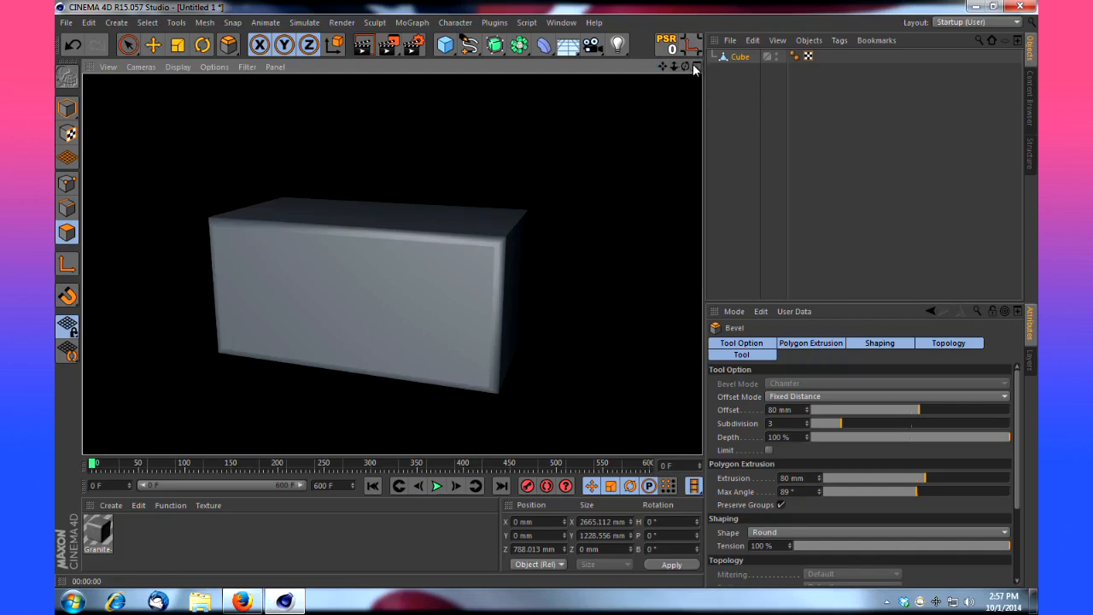
{"action": "left_click_drag", "start_coordinate": [686, 66], "coordinate": [548, 295]}
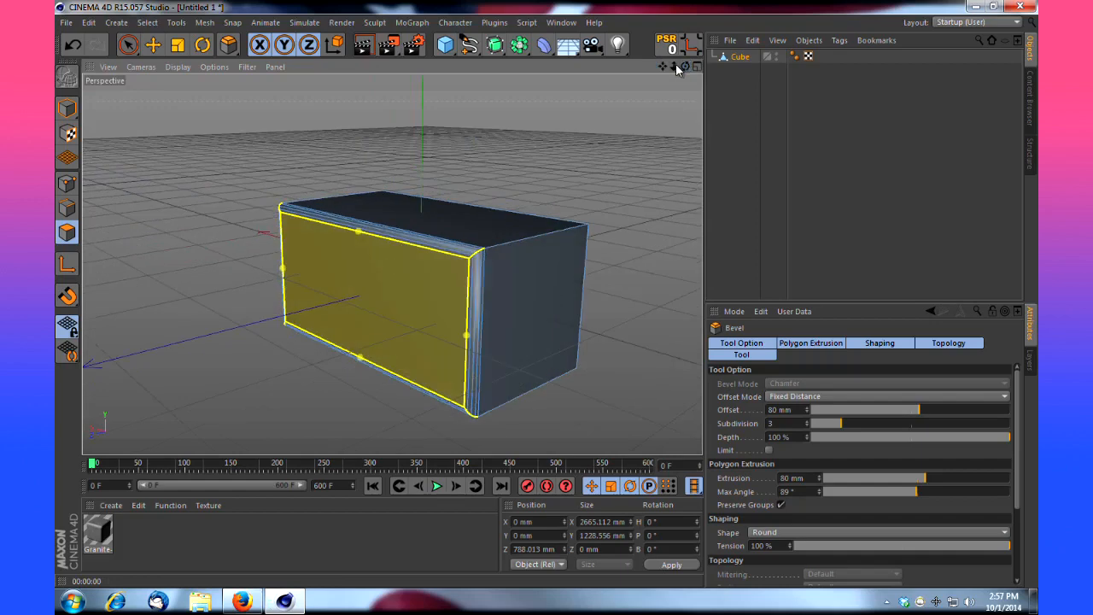
{"action": "left_click_drag", "start_coordinate": [546, 296], "coordinate": [547, 295]}
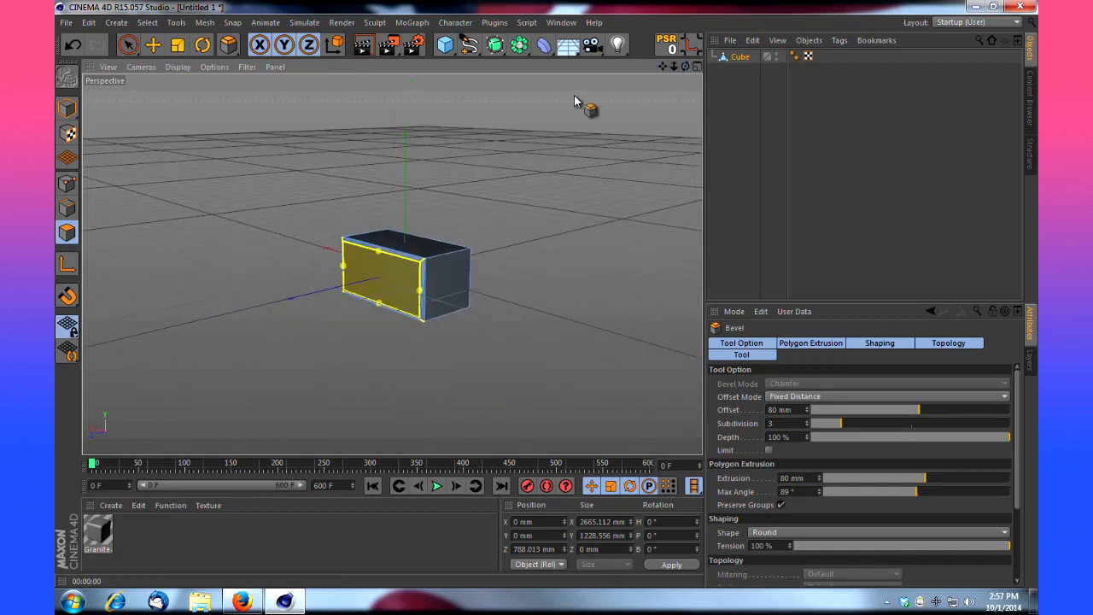
Return to model mode, add a MoGraph Cloner and make the cube its child
{"action": "left_click", "coordinate": [68, 110]}
{"action": "left_click", "coordinate": [128, 45]}
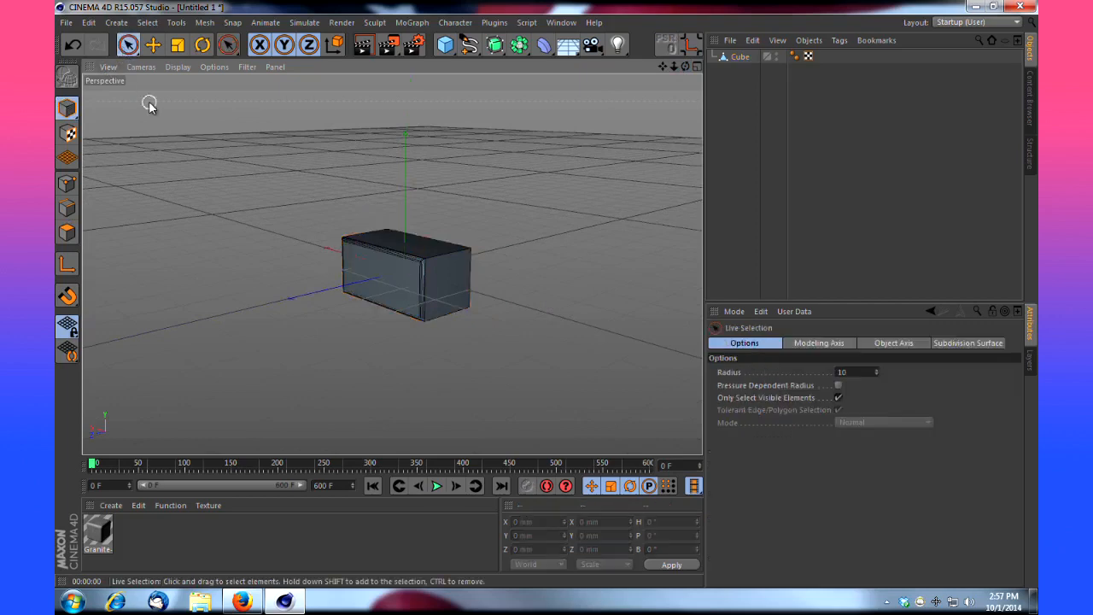
{"action": "left_click", "coordinate": [407, 23]}
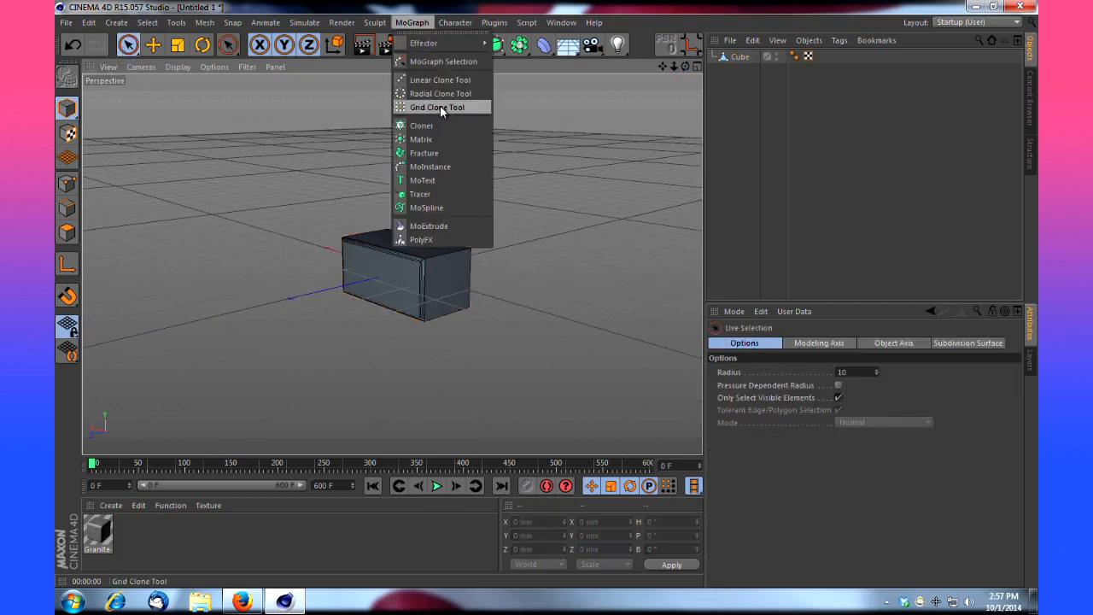
{"action": "left_click", "coordinate": [445, 127]}
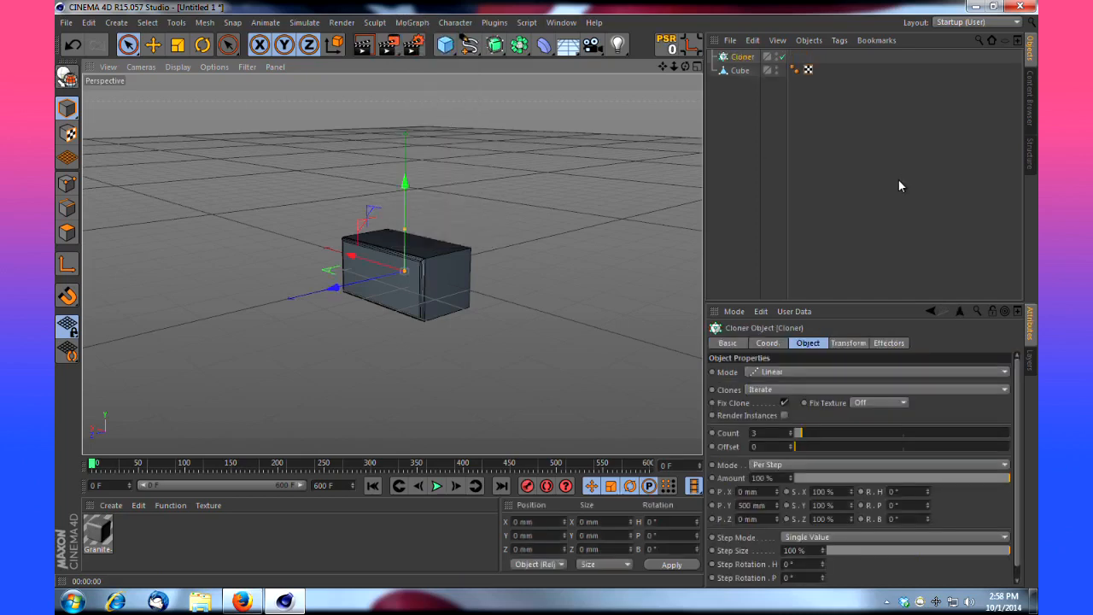
{"action": "left_click", "coordinate": [740, 70]}
{"action": "left_click_drag", "start_coordinate": [742, 72], "coordinate": [742, 56]}
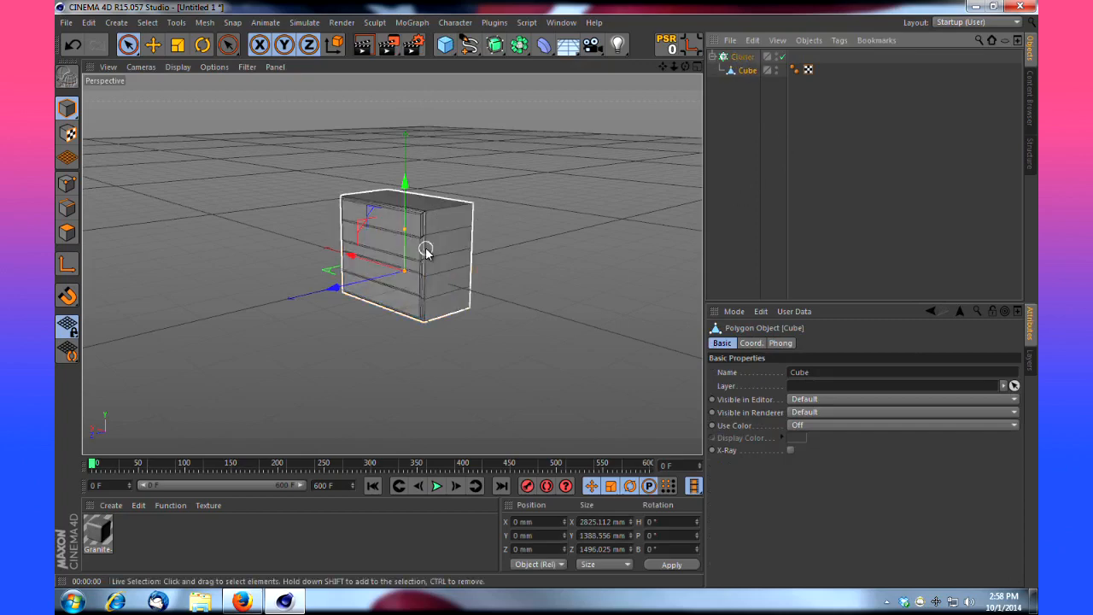
Set the Cloner to Radial mode and lay its clones out in the XZ plane
{"action": "left_click", "coordinate": [744, 58]}
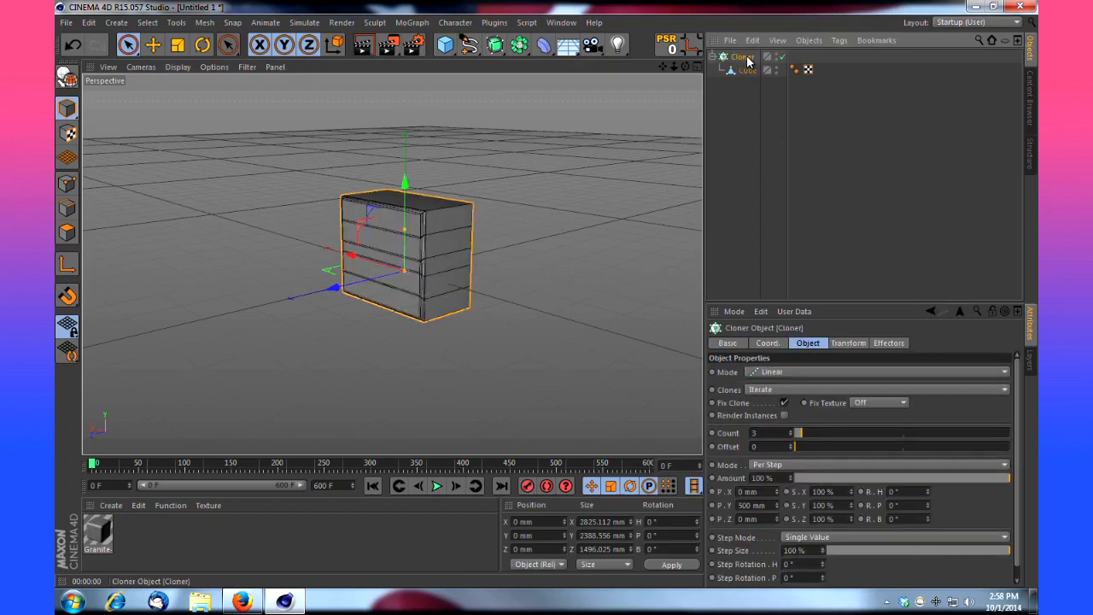
{"action": "left_click", "coordinate": [801, 373]}
{"action": "left_click", "coordinate": [773, 413]}
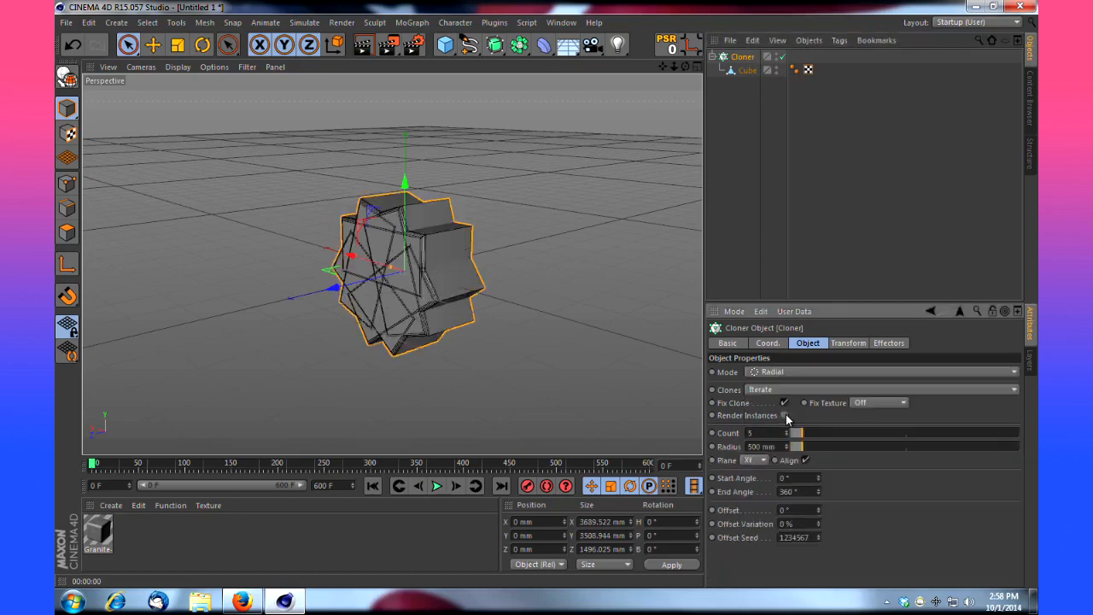
{"action": "left_click", "coordinate": [764, 459]}
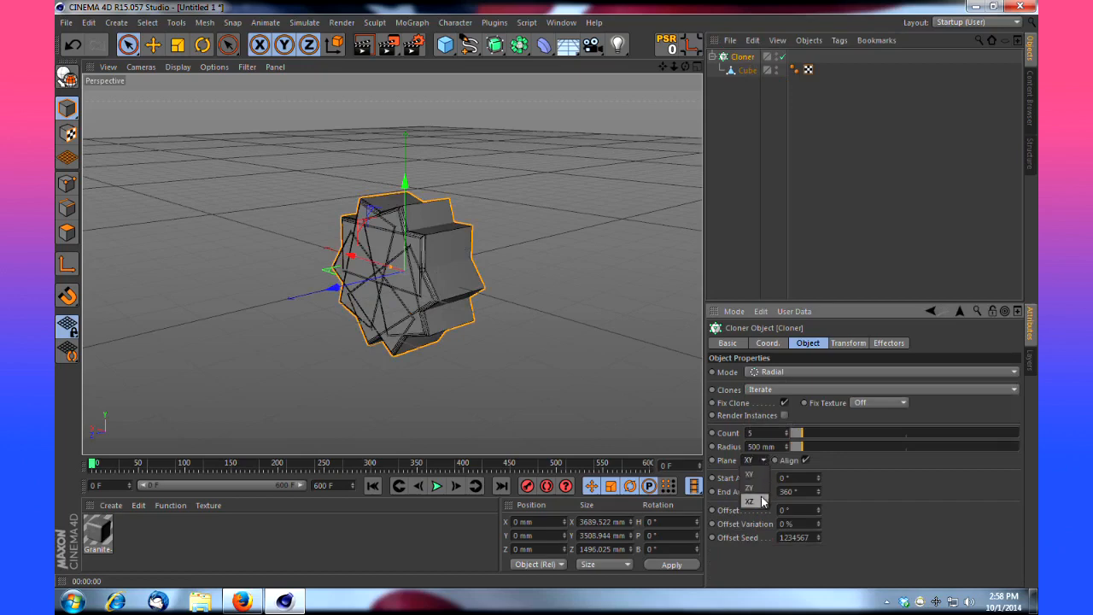
{"action": "left_click", "coordinate": [751, 500]}
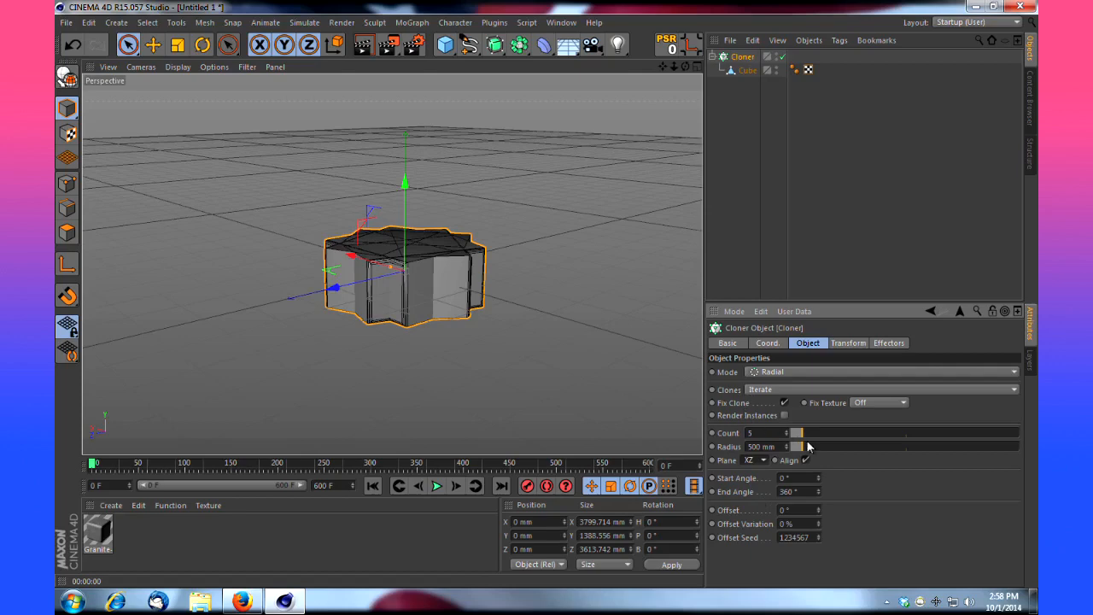
Adjust the Cloner's ring to 21 clones with a radius of about 9150 mm
{"action": "mouse_move", "coordinate": [803, 431]}
{"action": "left_mouse_down"}
{"action": "mouse_move", "coordinate": [820, 445]}
{"action": "mouse_move", "coordinate": [897, 446]}
{"action": "left_mouse_up"}
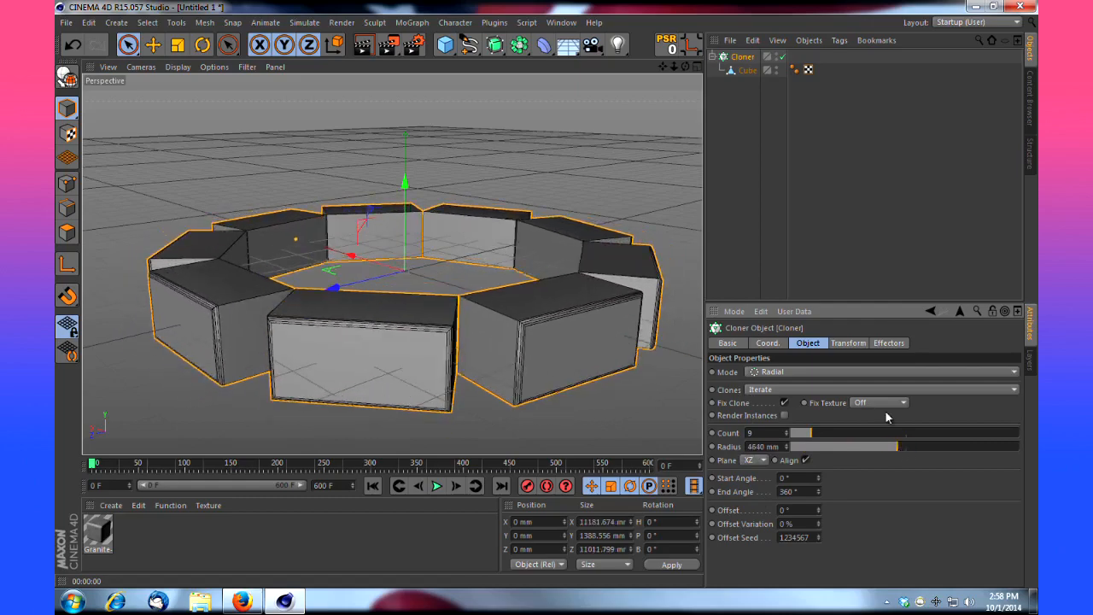
{"action": "mouse_move", "coordinate": [547, 296]}
{"action": "left_mouse_down"}
{"action": "mouse_move", "coordinate": [674, 66]}
{"action": "mouse_move", "coordinate": [547, 297]}
{"action": "left_mouse_up"}
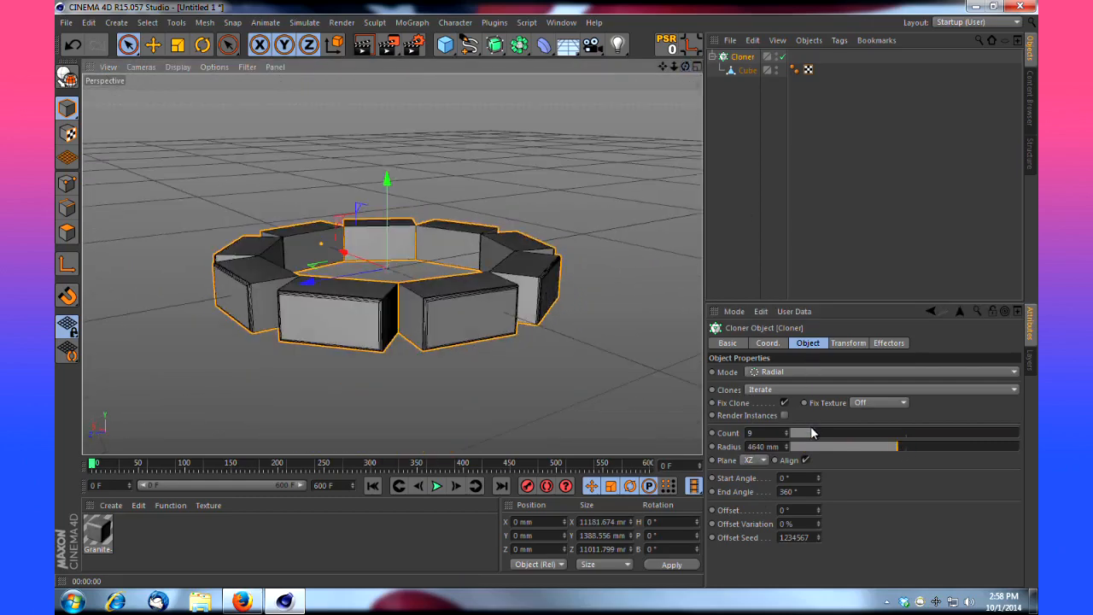
{"action": "left_click_drag", "start_coordinate": [811, 433], "coordinate": [1028, 446]}
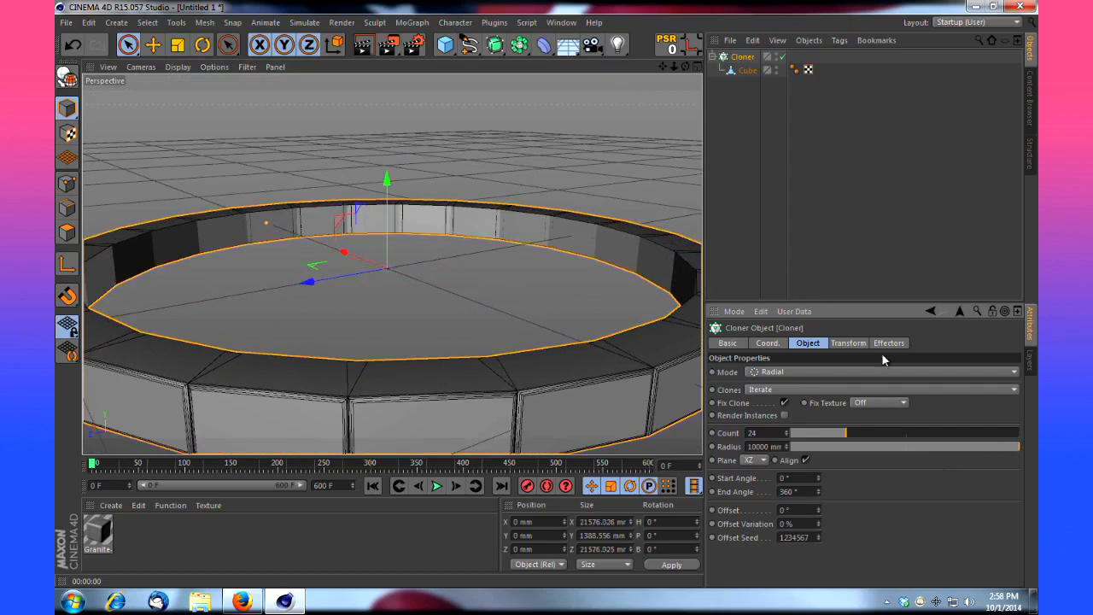
{"action": "scroll", "coordinate": [546, 295], "scroll_direction": "down", "scroll_amount": 6}
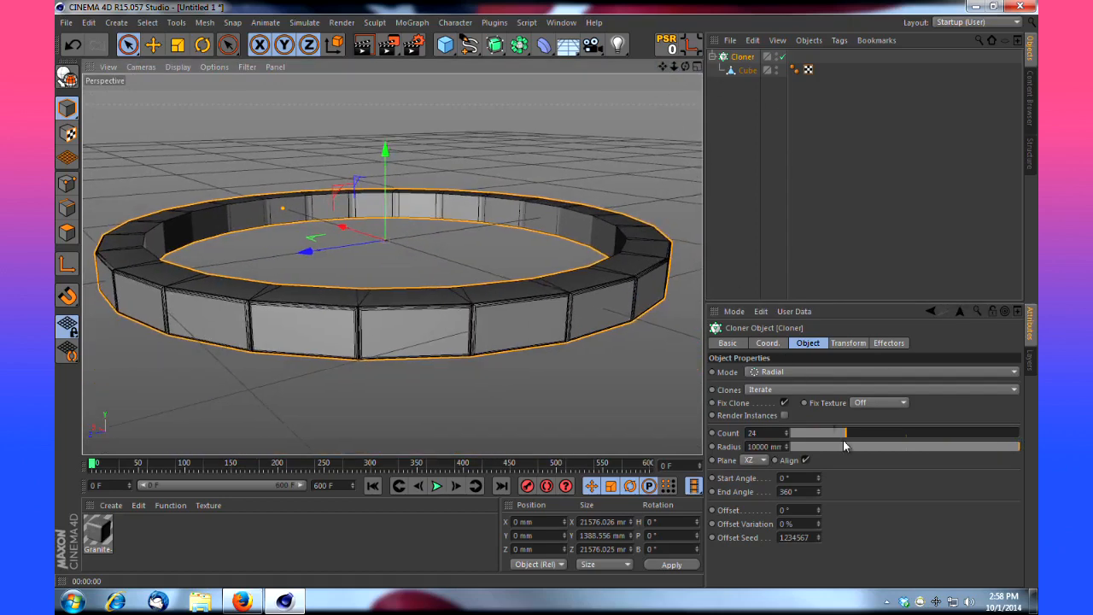
{"action": "left_click_drag", "start_coordinate": [845, 433], "coordinate": [840, 436]}
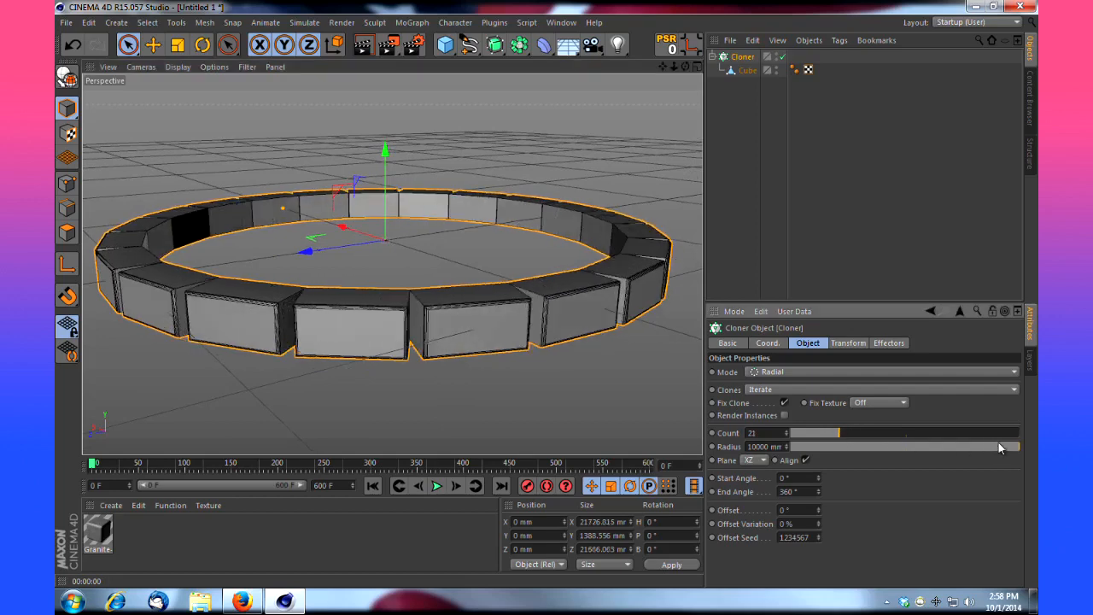
{"action": "left_click_drag", "start_coordinate": [1020, 444], "coordinate": [1003, 453]}
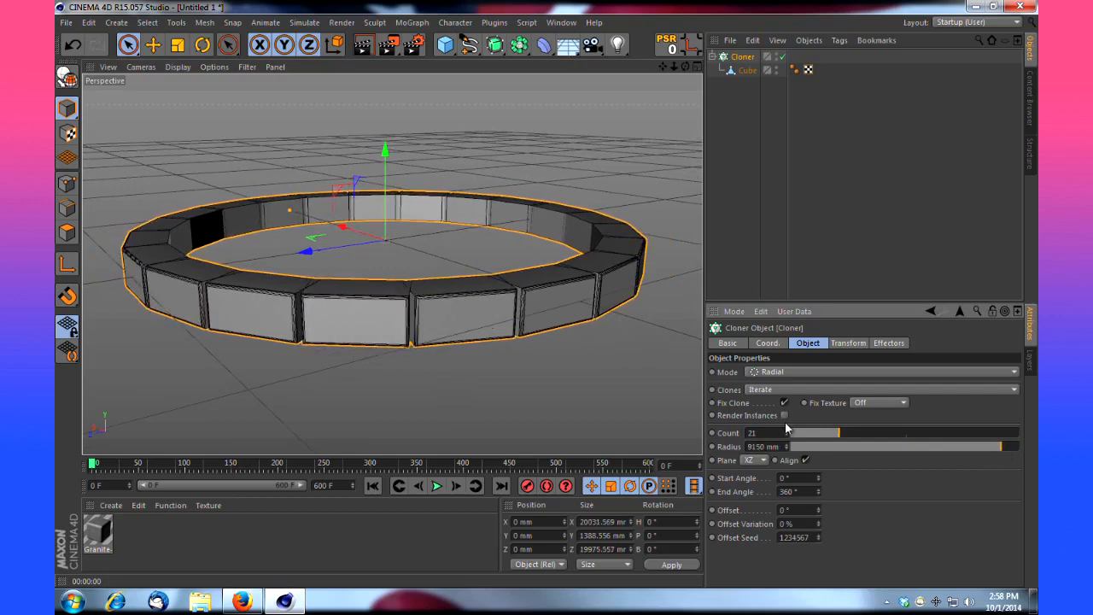
Select the cube under the Cloner and turn the Cloner off to isolate the original block
{"action": "left_click", "coordinate": [733, 72]}
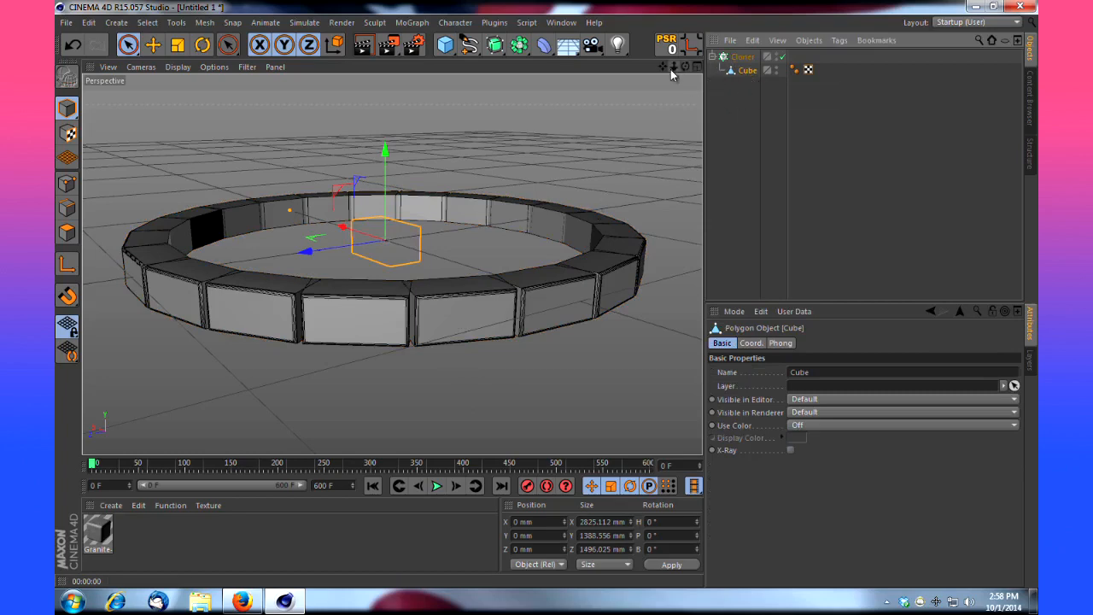
{"action": "scroll", "coordinate": [548, 293], "scroll_direction": "up", "scroll_amount": 8}
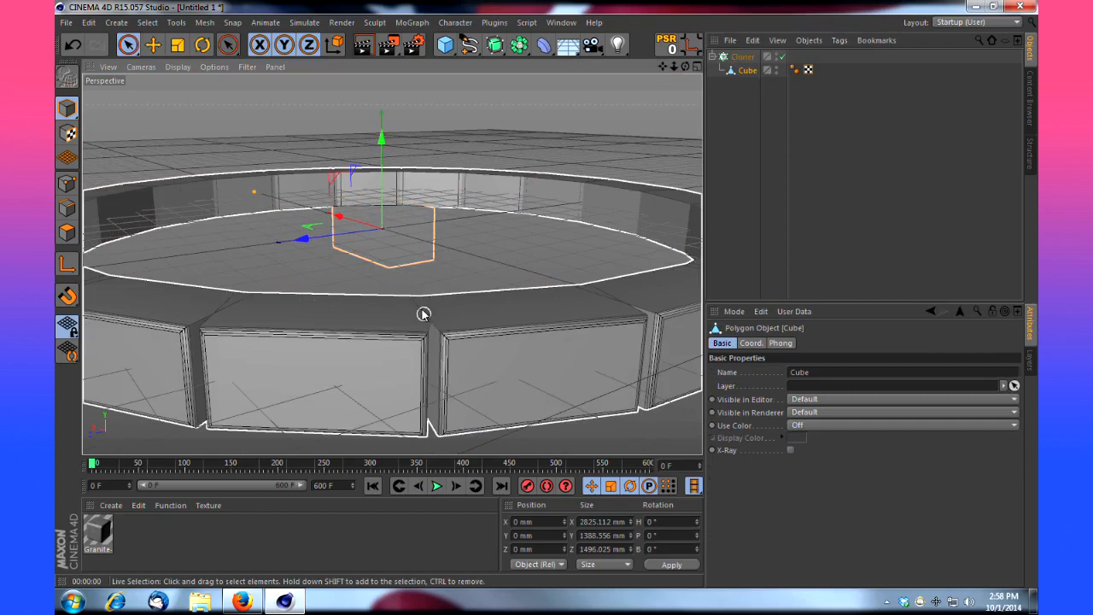
{"action": "left_click_drag", "start_coordinate": [674, 66], "coordinate": [547, 294]}
{"action": "scroll", "coordinate": [547, 295], "scroll_direction": "up", "scroll_amount": 3}
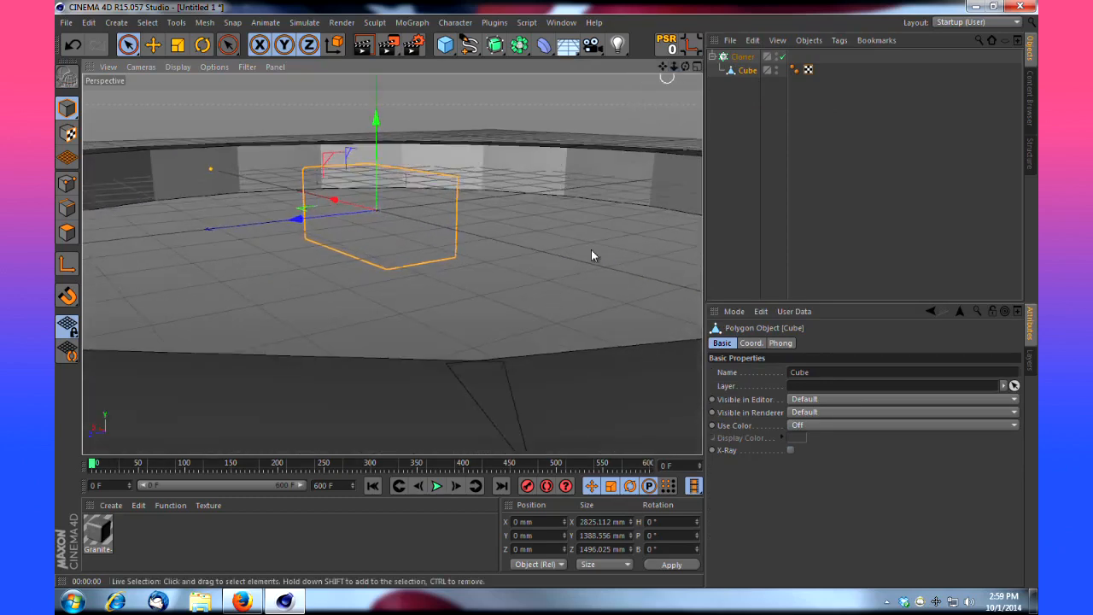
{"action": "left_click_drag", "start_coordinate": [672, 67], "coordinate": [546, 300]}
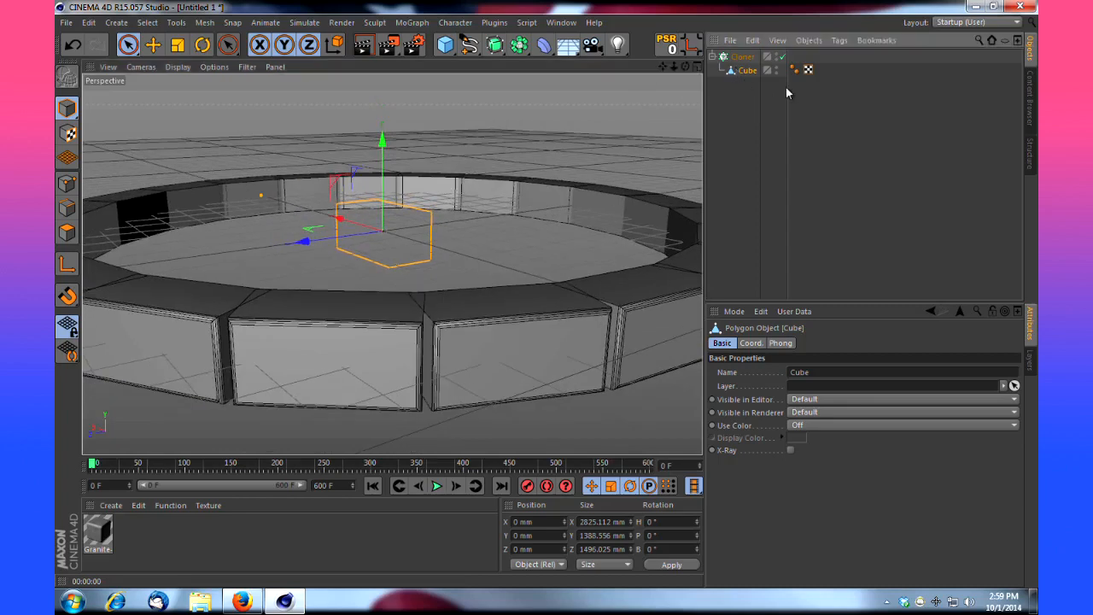
{"action": "left_click", "coordinate": [781, 56]}
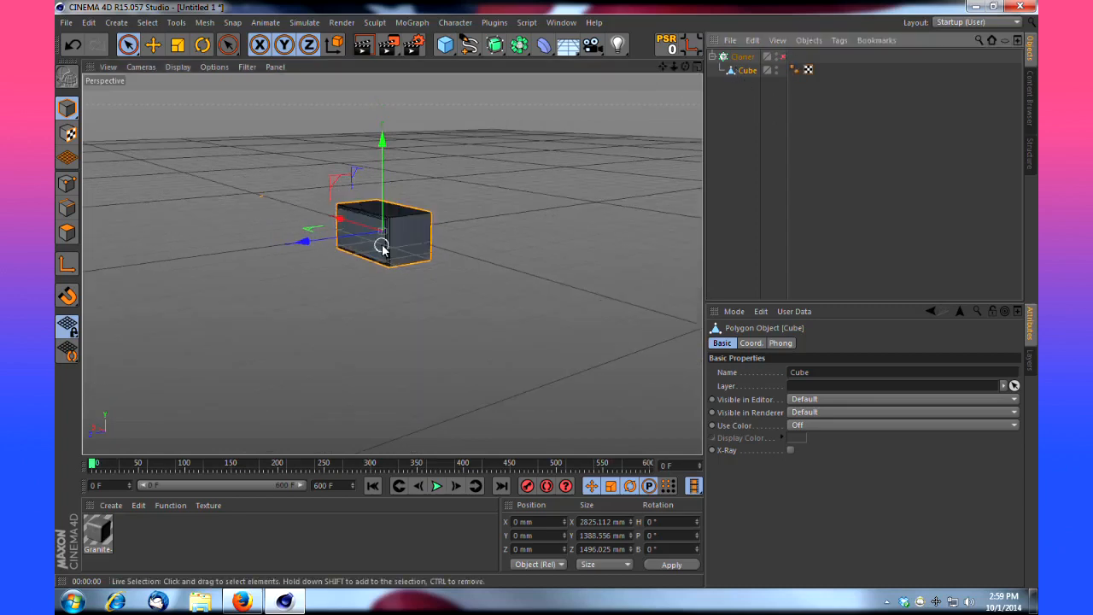
In edge mode, select the two vertical edges of the cube's back face, opposite the beveled front
{"action": "left_click_drag", "start_coordinate": [671, 69], "coordinate": [546, 294]}
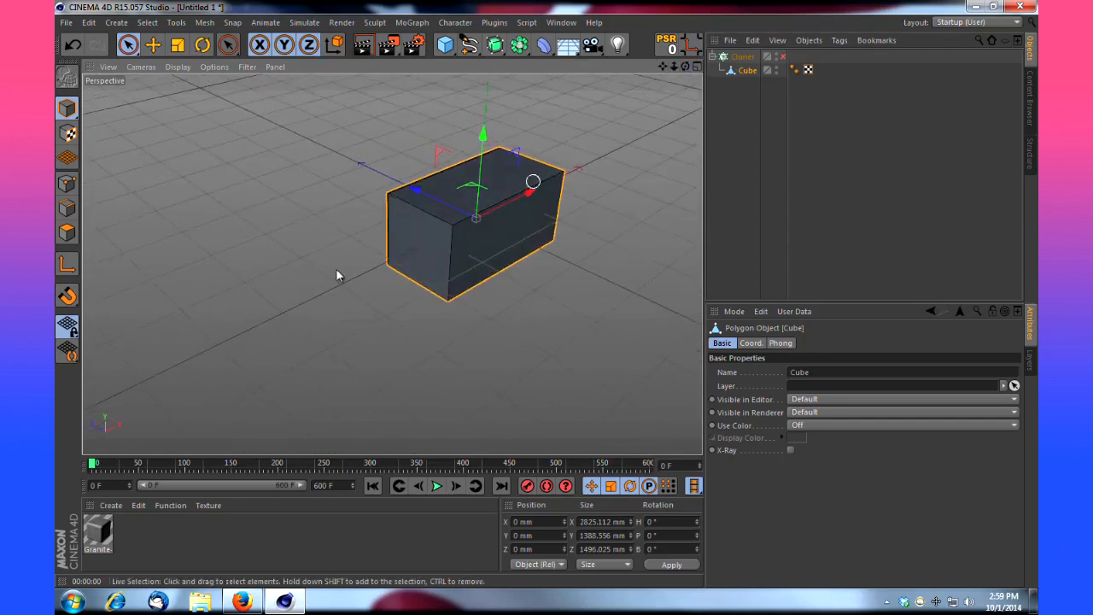
{"action": "left_click", "coordinate": [67, 213]}
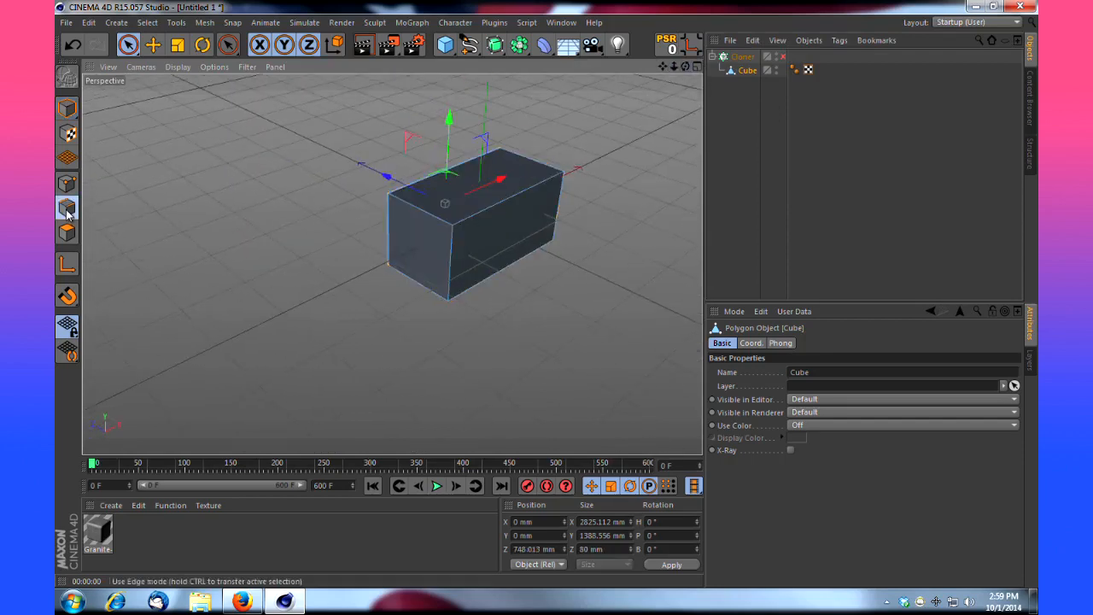
{"action": "left_click", "coordinate": [559, 218]}
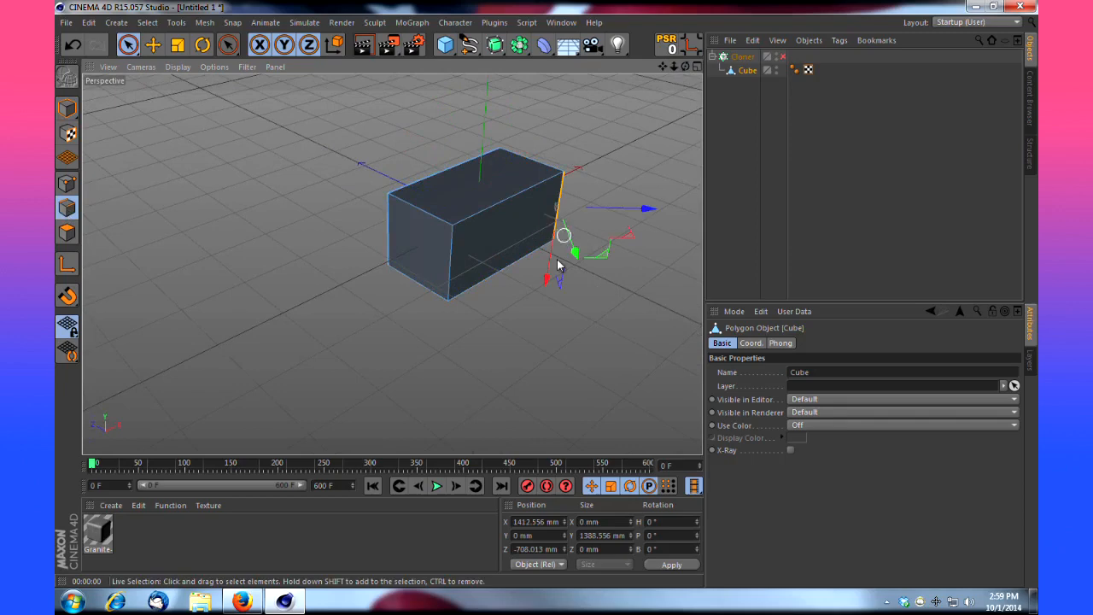
{"action": "left_click", "coordinate": [451, 260], "text": "shift"}
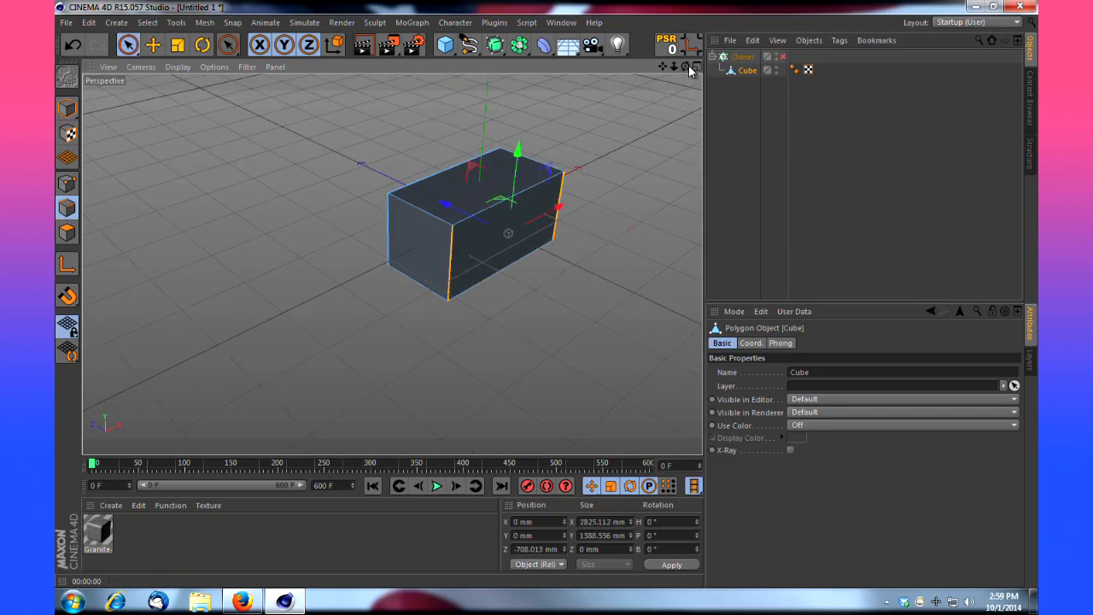
{"action": "left_click_drag", "start_coordinate": [689, 66], "coordinate": [549, 300]}
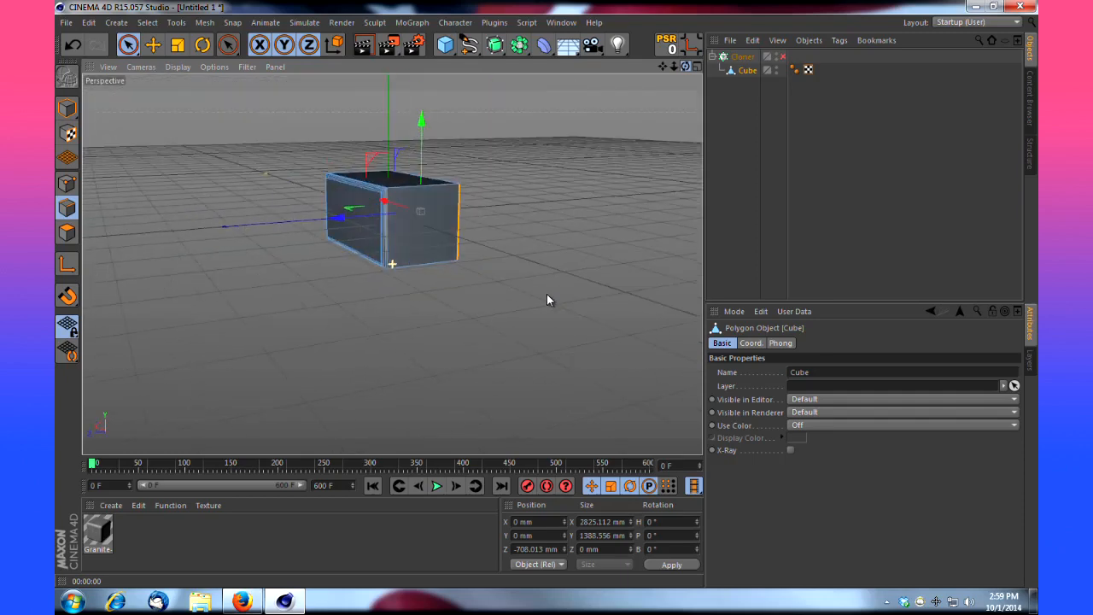
Turn the Cloner back on and scale the two selected edges closer together along X, to about 2386 mm
{"action": "left_click", "coordinate": [783, 56]}
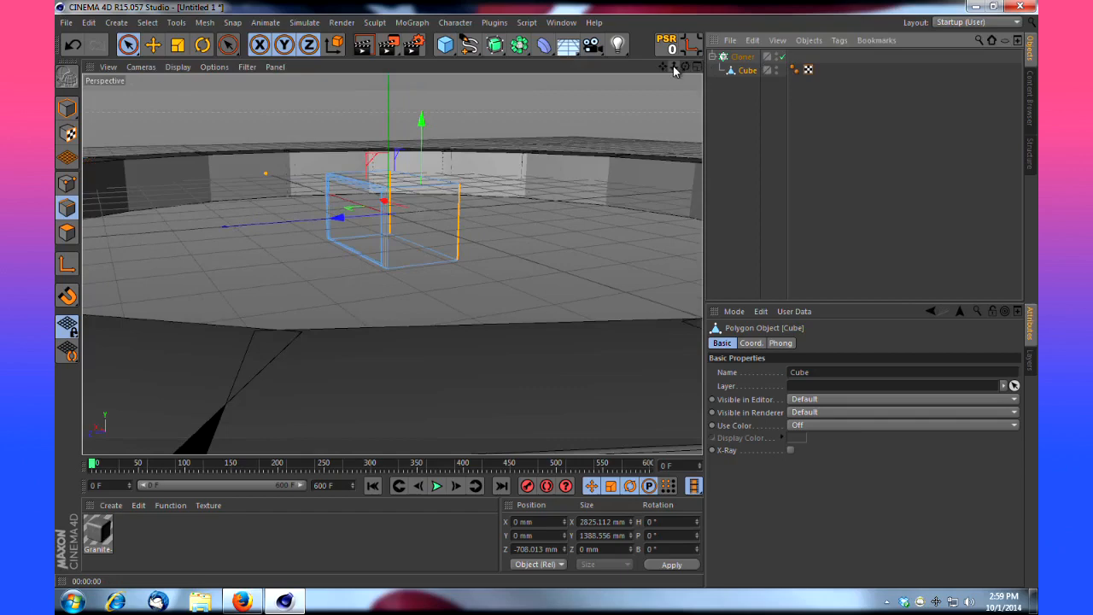
{"action": "left_click_drag", "start_coordinate": [673, 66], "coordinate": [547, 302]}
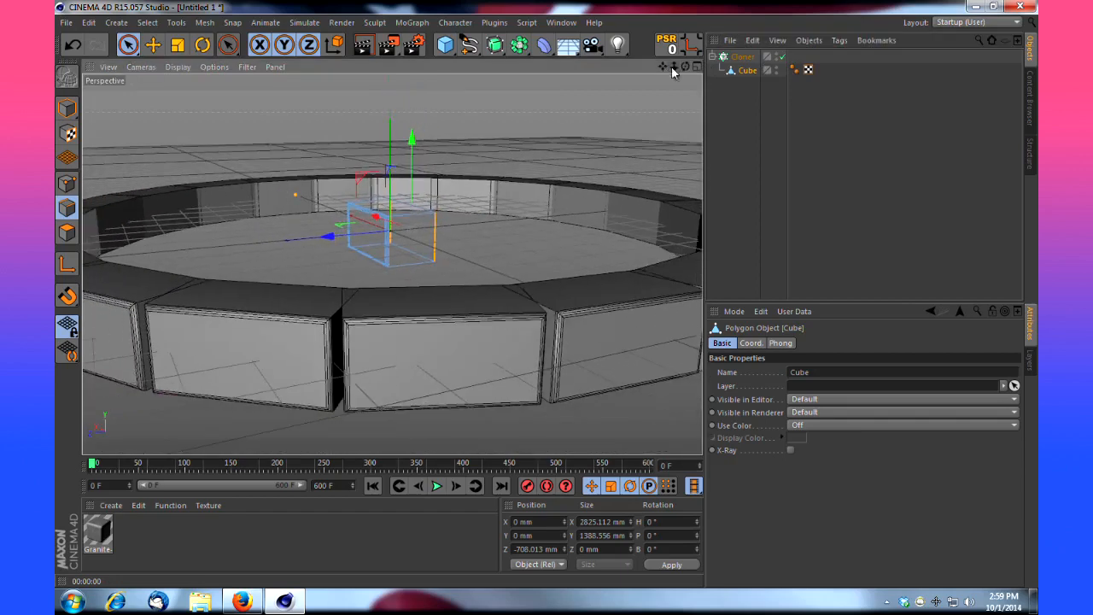
{"action": "key", "text": "t"}
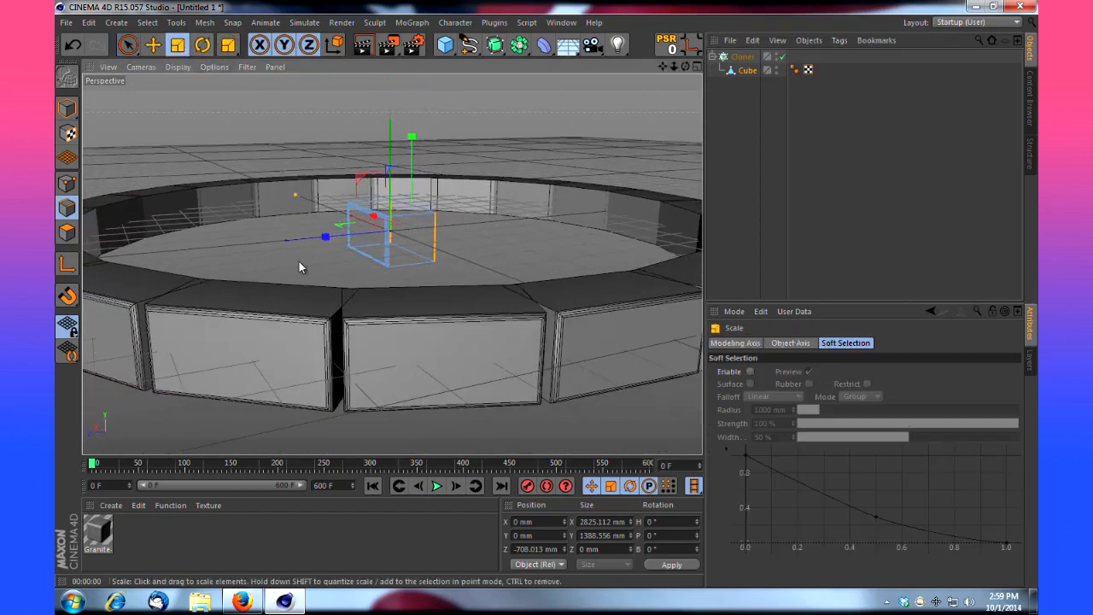
{"action": "left_click_drag", "start_coordinate": [376, 216], "coordinate": [375, 220]}
{"action": "left_click_drag", "start_coordinate": [683, 66], "coordinate": [547, 294]}
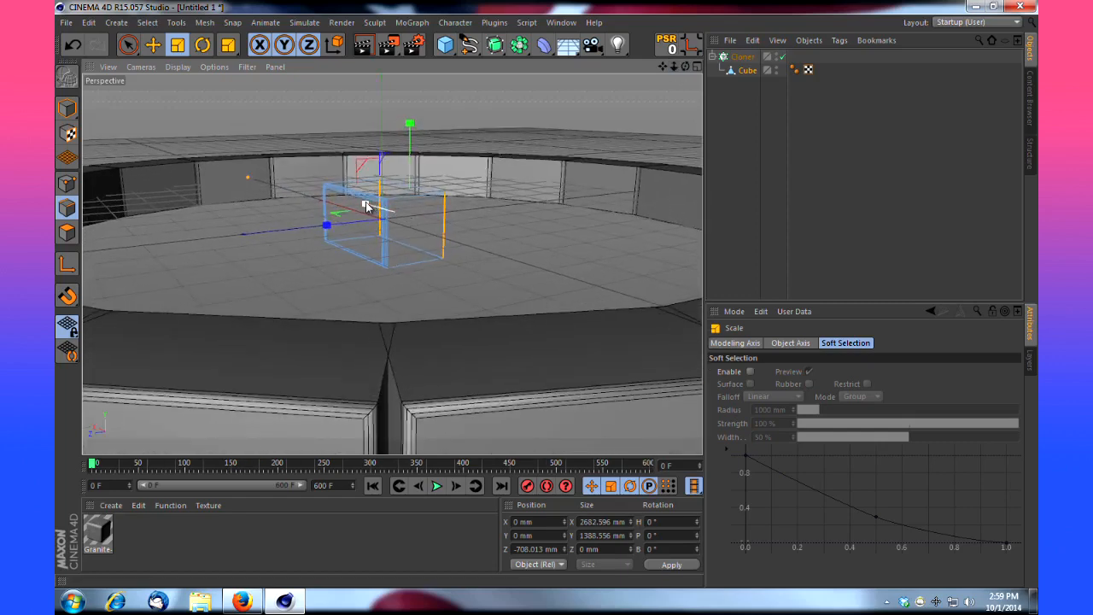
{"action": "left_click_drag", "start_coordinate": [369, 206], "coordinate": [372, 207]}
{"action": "left_click_drag", "start_coordinate": [675, 68], "coordinate": [547, 291]}
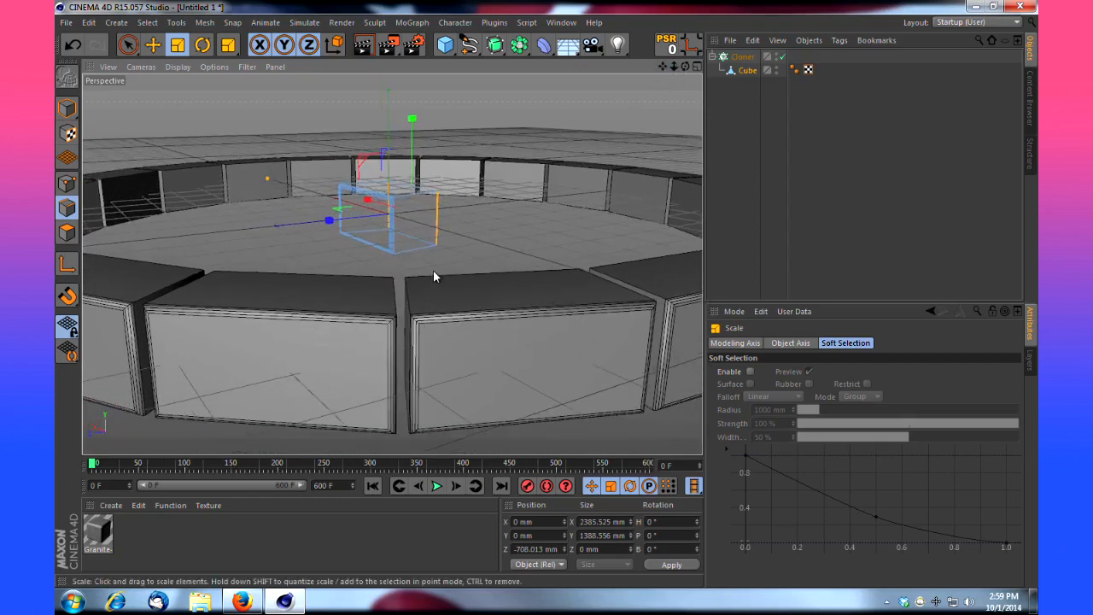
Reduce the Cloner's radius to 8620 mm to pull the blocks together, and render the view
{"action": "left_click", "coordinate": [741, 56]}
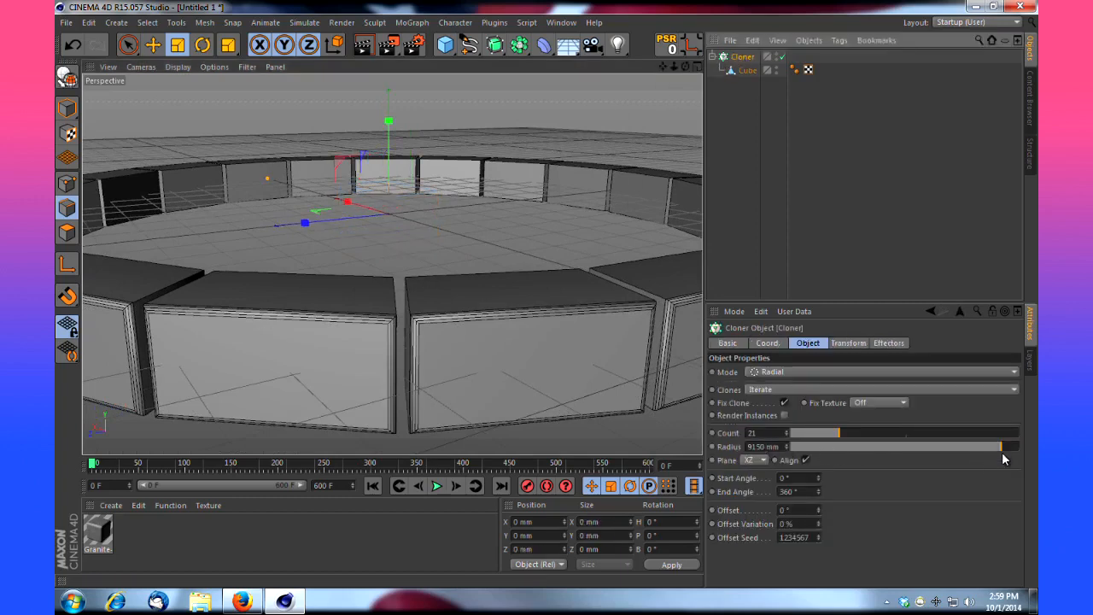
{"action": "left_click_drag", "start_coordinate": [1001, 446], "coordinate": [989, 451]}
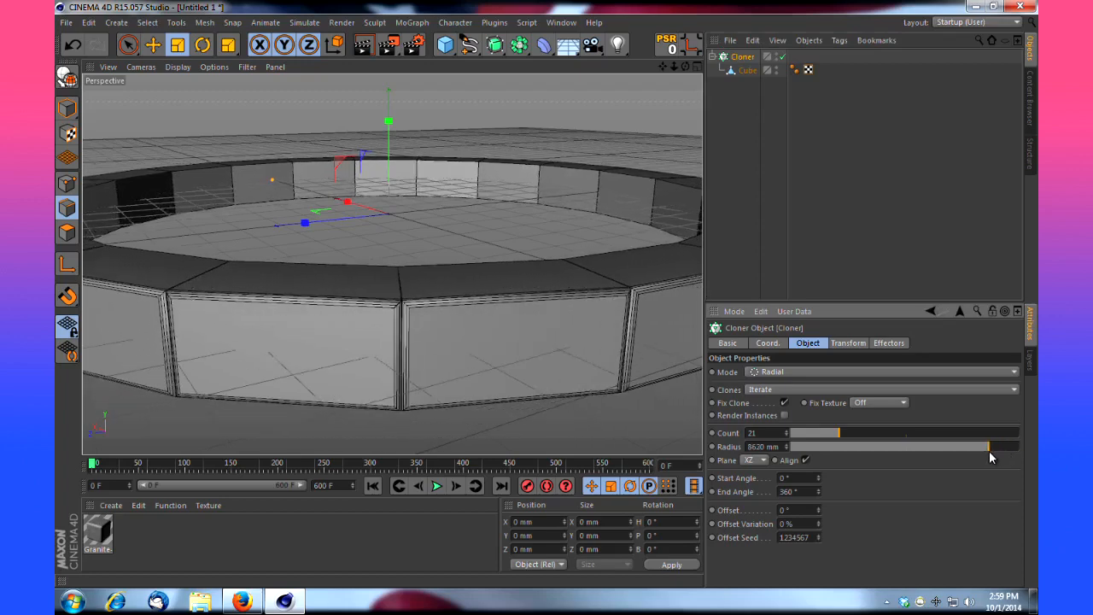
{"action": "left_click", "coordinate": [363, 45]}
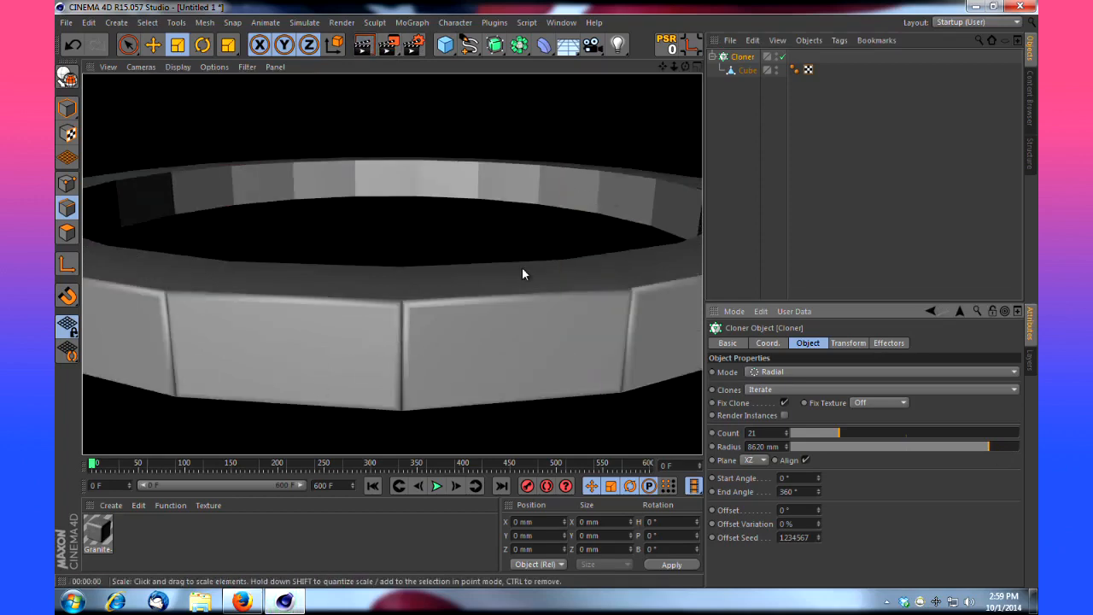
Raise the Cloner's count to 34 and enlarge its radius to about 14713 mm
{"action": "left_click_drag", "start_coordinate": [684, 67], "coordinate": [547, 294]}
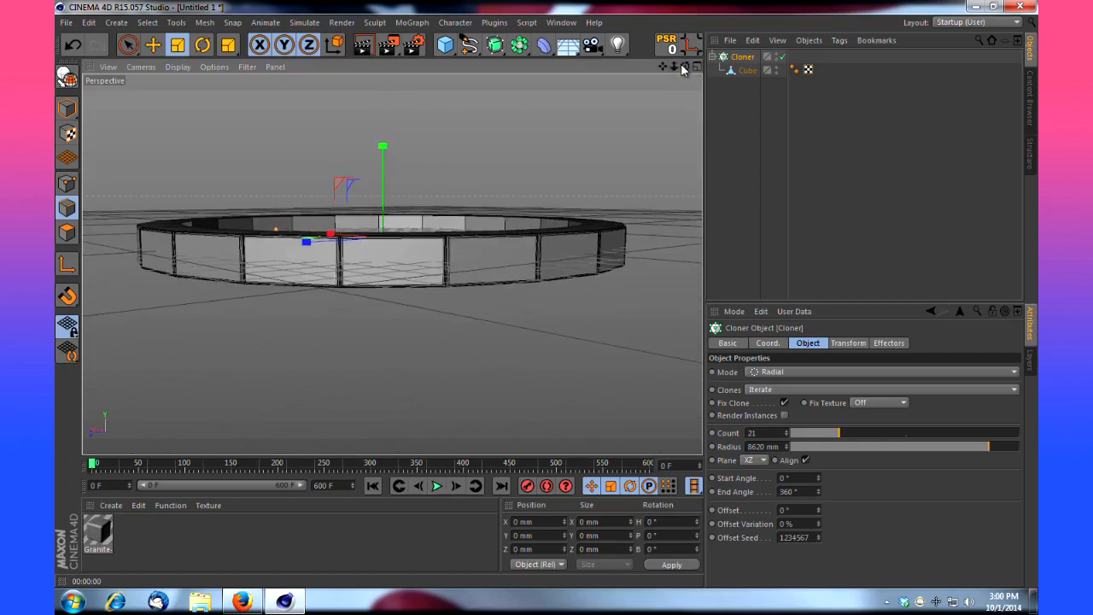
{"action": "left_click_drag", "start_coordinate": [684, 69], "coordinate": [547, 294]}
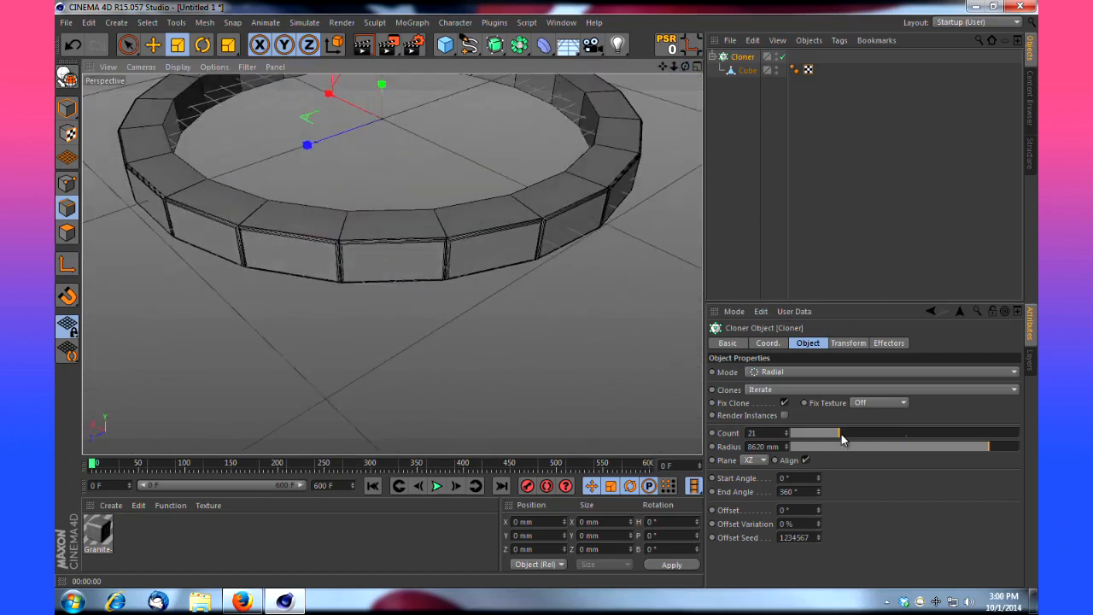
{"action": "left_click_drag", "start_coordinate": [841, 435], "coordinate": [869, 435]}
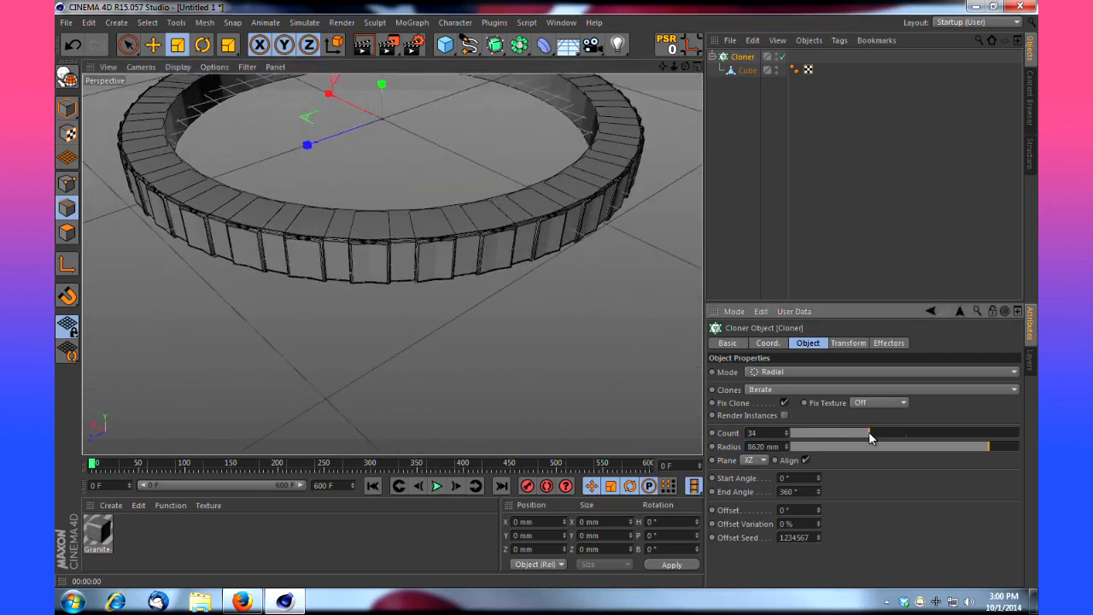
{"action": "left_click_drag", "start_coordinate": [788, 447], "coordinate": [791, 447]}
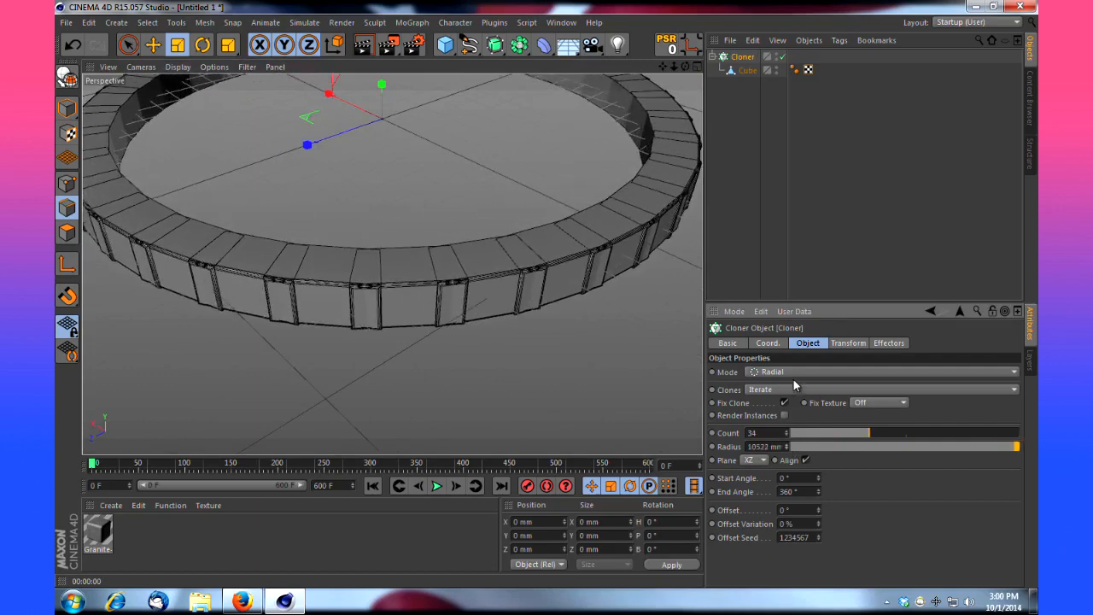
{"action": "mouse_move", "coordinate": [794, 386]}
{"action": "left_mouse_down"}
{"action": "mouse_move", "coordinate": [788, 447]}
{"action": "mouse_move", "coordinate": [791, 403]}
{"action": "mouse_move", "coordinate": [722, 419]}
{"action": "mouse_move", "coordinate": [734, 448]}
{"action": "left_mouse_up"}
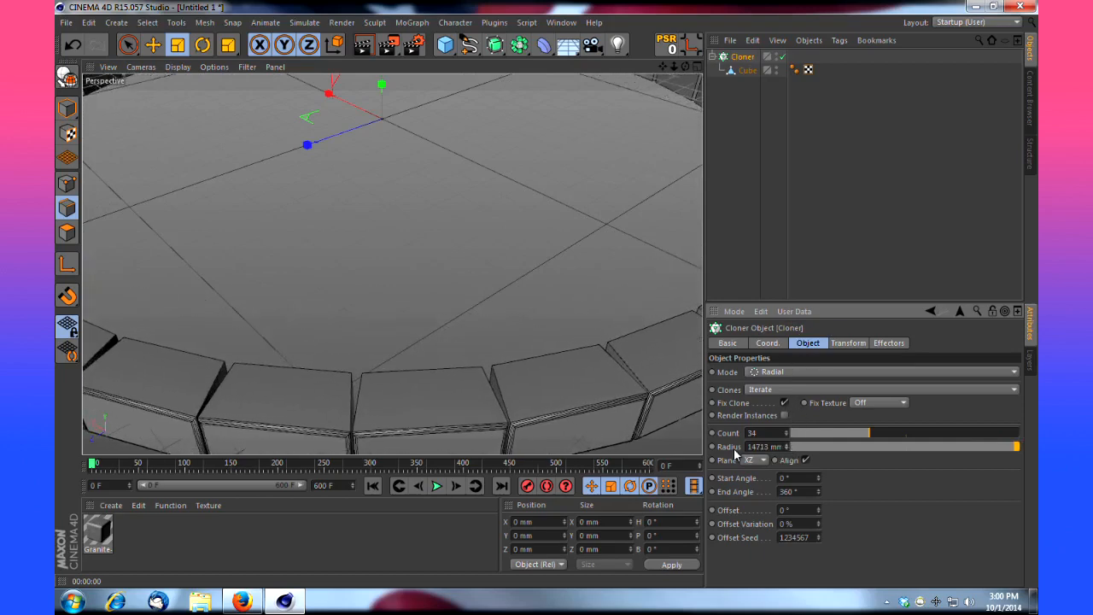
Fine-tune the Cloner's radius to about 14574 mm so the front edges of neighbouring blocks meet
{"action": "left_click_drag", "start_coordinate": [662, 67], "coordinate": [547, 293]}
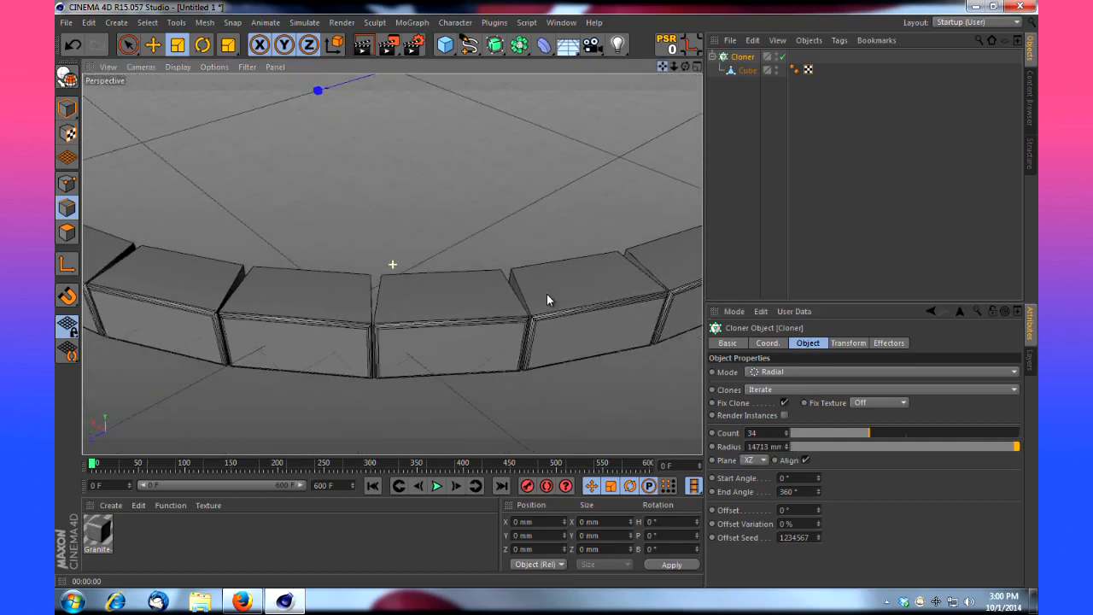
{"action": "mouse_move", "coordinate": [671, 66]}
{"action": "left_mouse_down"}
{"action": "mouse_move", "coordinate": [547, 293]}
{"action": "mouse_move", "coordinate": [789, 380]}
{"action": "left_mouse_up"}
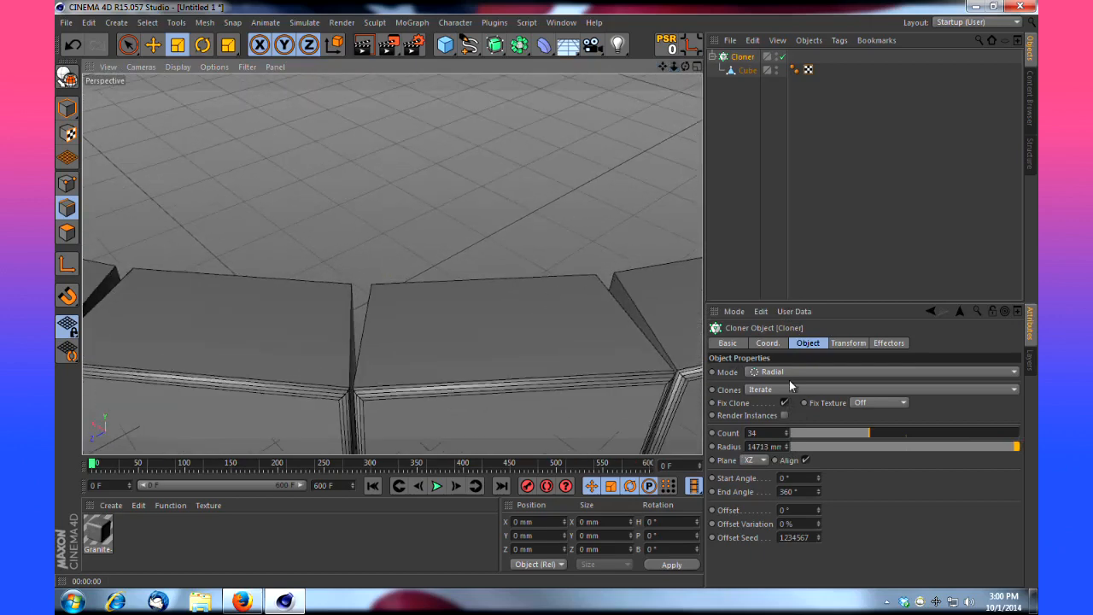
{"action": "left_click_drag", "start_coordinate": [785, 448], "coordinate": [785, 447]}
{"action": "left_click_drag", "start_coordinate": [669, 67], "coordinate": [547, 294]}
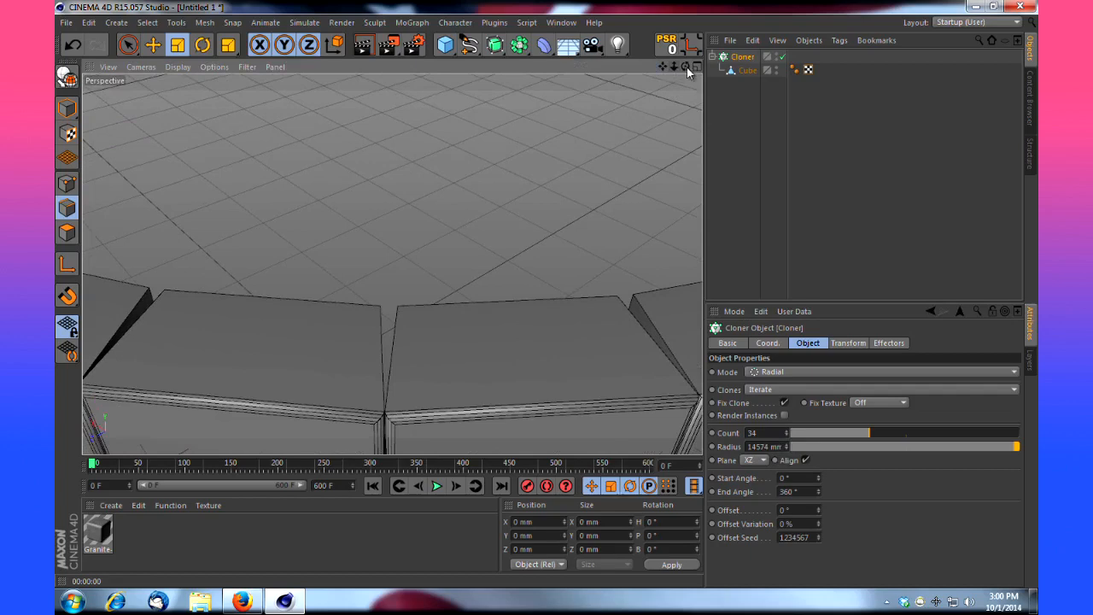
{"action": "mouse_move", "coordinate": [672, 67]}
{"action": "left_mouse_down"}
{"action": "mouse_move", "coordinate": [542, 312]}
{"action": "mouse_move", "coordinate": [547, 292]}
{"action": "left_mouse_up"}
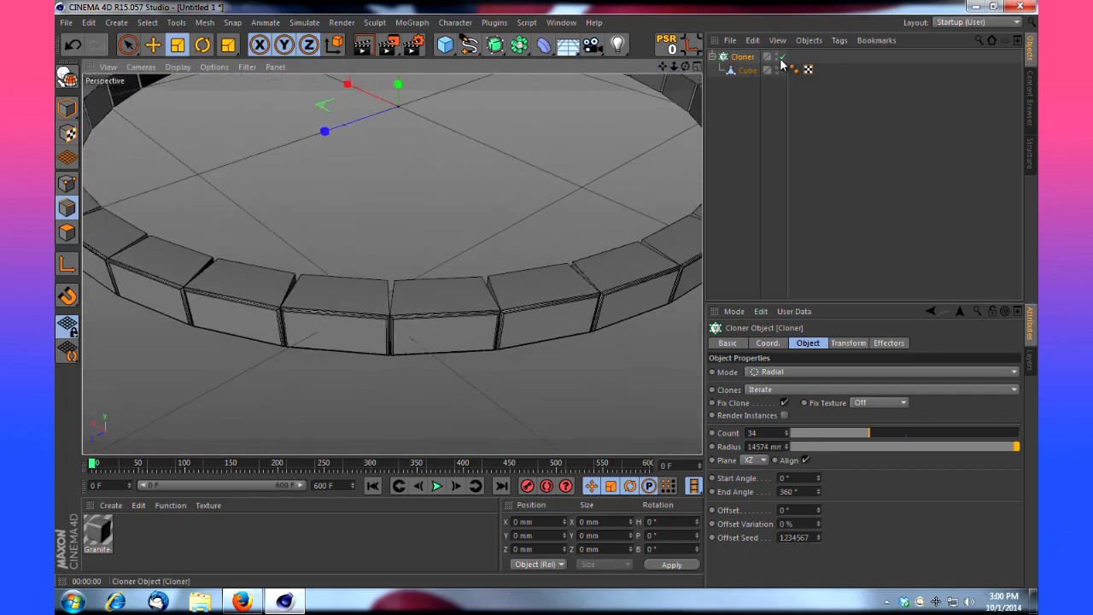
Switch the Cloner off, select the cube with its two back edges, and switch the Cloner on again
{"action": "left_click", "coordinate": [781, 57]}
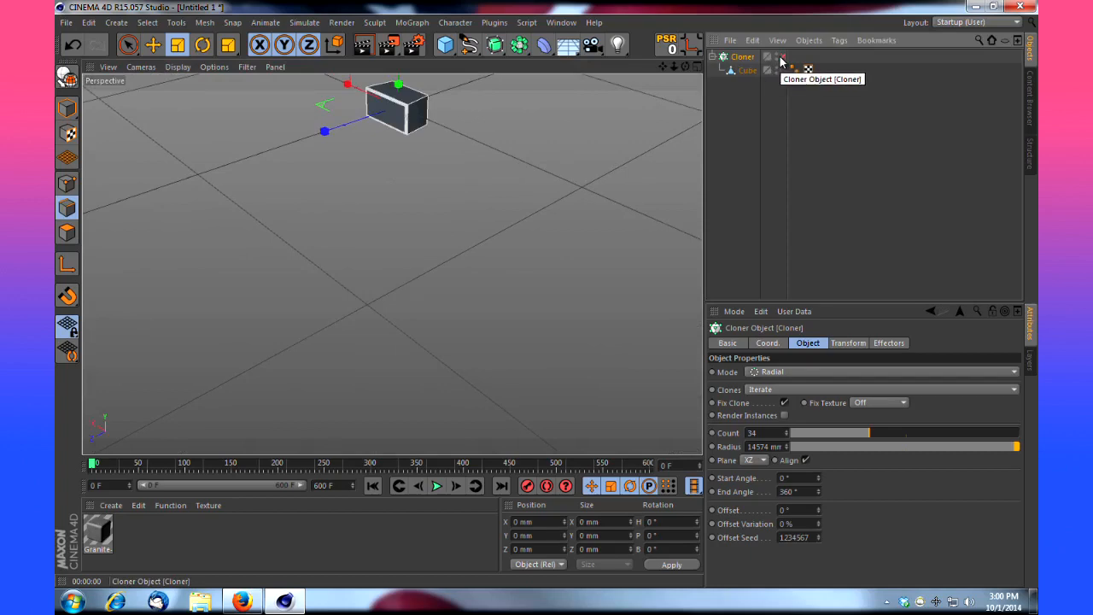
{"action": "left_click_drag", "start_coordinate": [672, 68], "coordinate": [546, 301]}
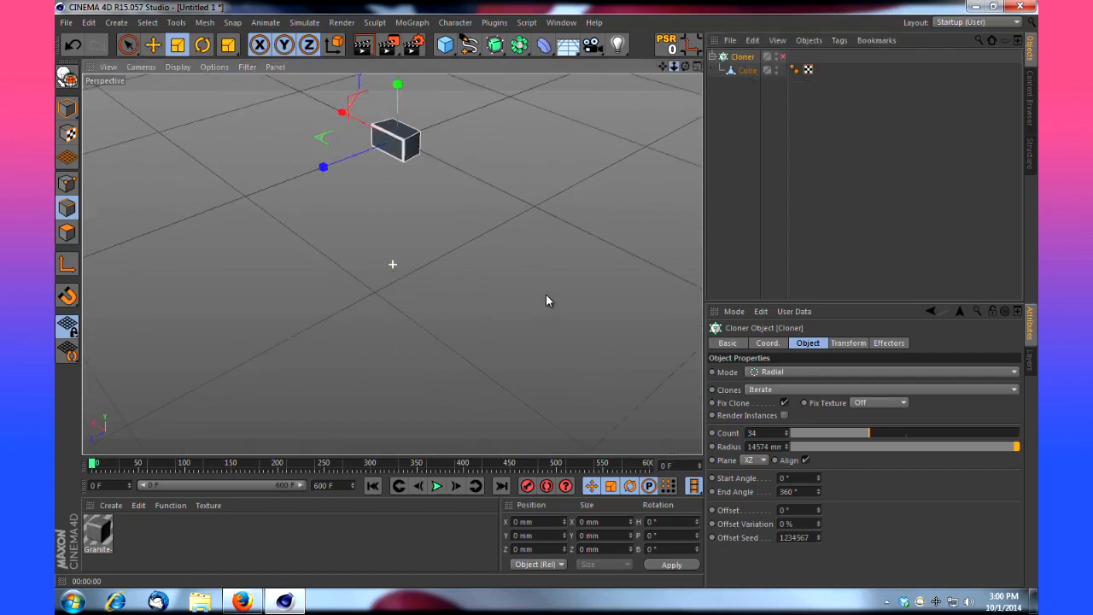
{"action": "left_click", "coordinate": [744, 71]}
{"action": "left_click_drag", "start_coordinate": [685, 67], "coordinate": [546, 292]}
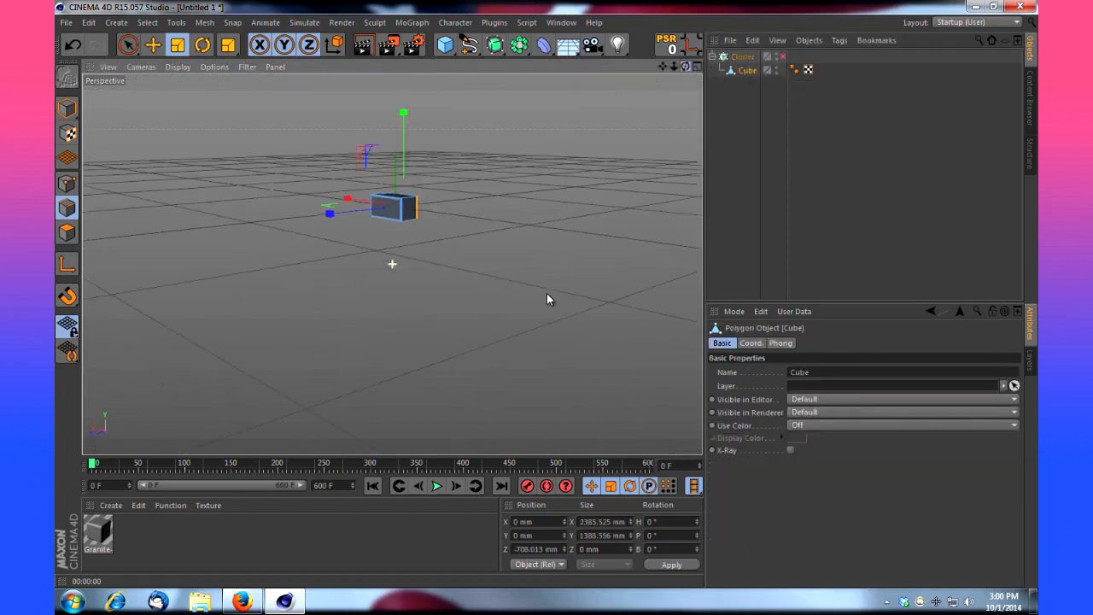
{"action": "left_click", "coordinate": [783, 56]}
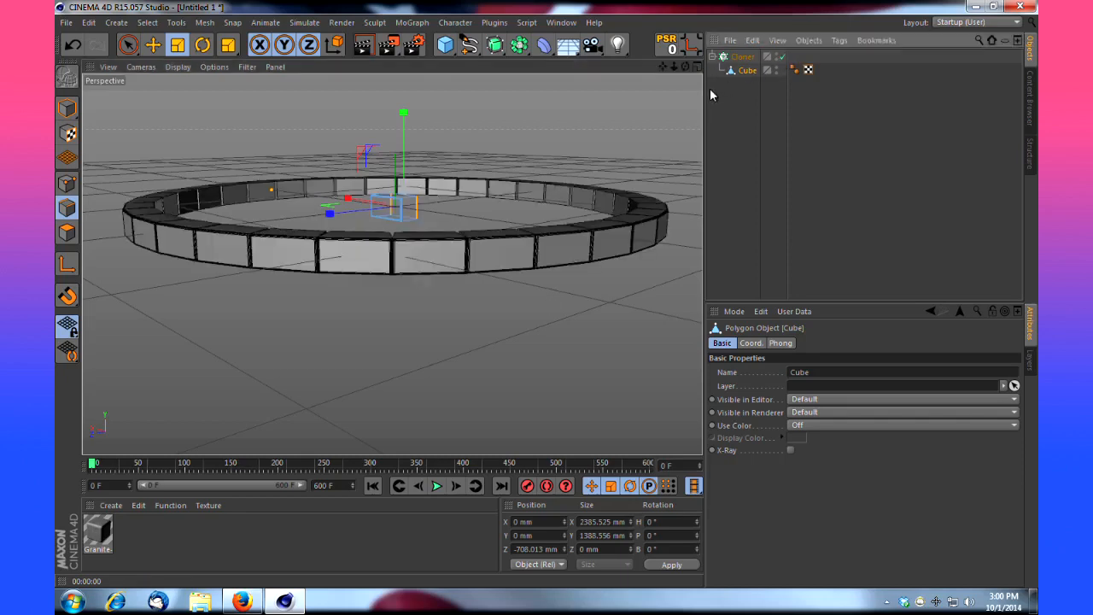
Scale the cube's two back edges apart along X to about 2548 mm and render the ring
{"action": "mouse_move", "coordinate": [685, 66]}
{"action": "left_mouse_down"}
{"action": "mouse_move", "coordinate": [547, 301]}
{"action": "mouse_move", "coordinate": [675, 73]}
{"action": "left_mouse_up"}
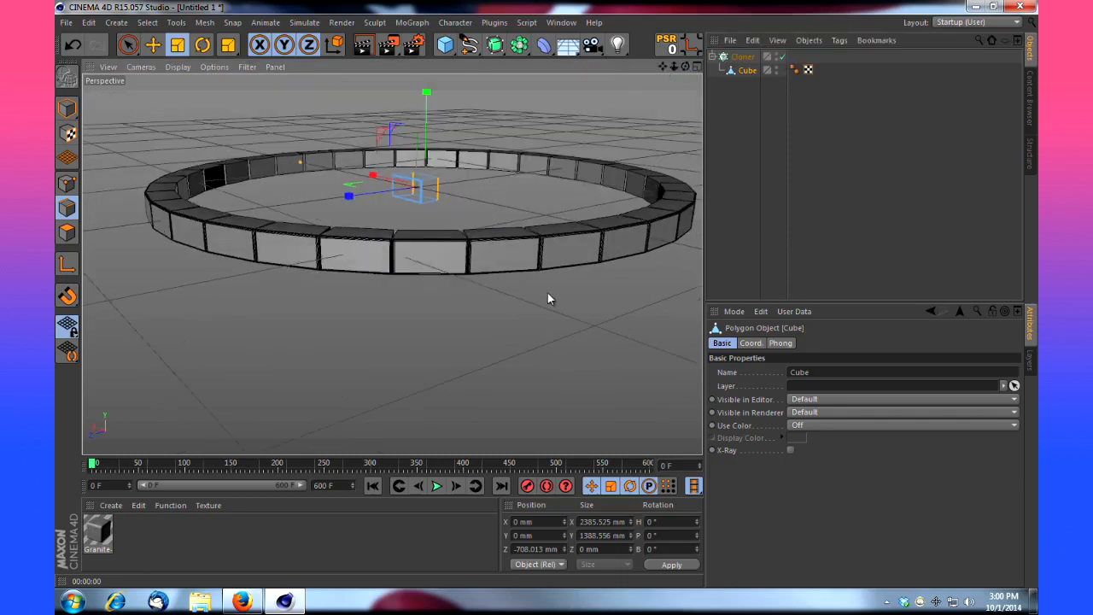
{"action": "mouse_move", "coordinate": [547, 292]}
{"action": "left_mouse_down"}
{"action": "mouse_move", "coordinate": [674, 66]}
{"action": "mouse_move", "coordinate": [545, 303]}
{"action": "mouse_move", "coordinate": [547, 294]}
{"action": "left_mouse_up"}
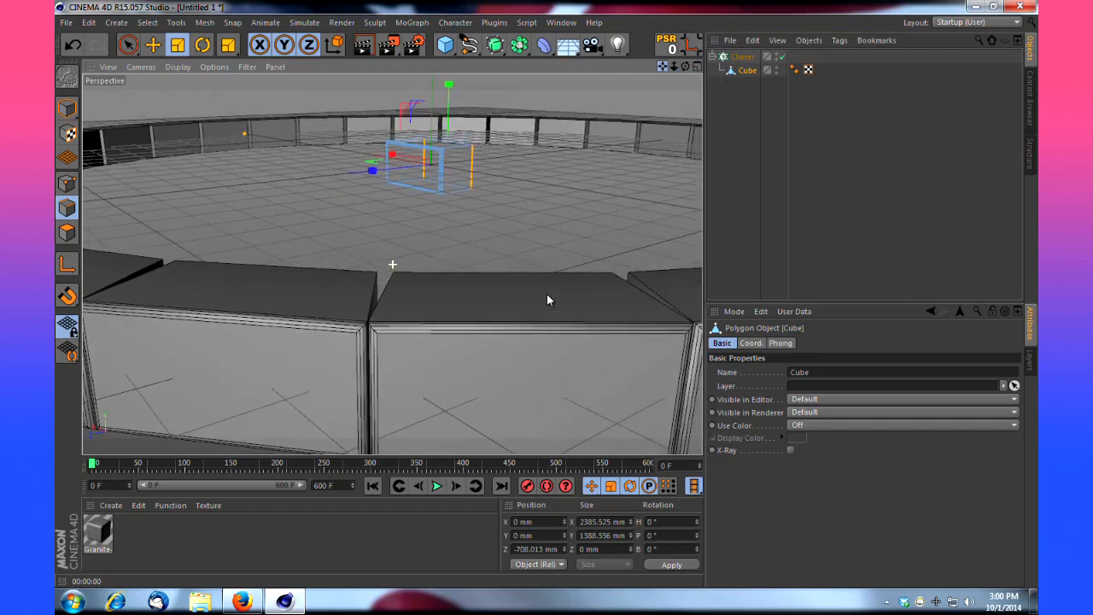
{"action": "left_click_drag", "start_coordinate": [391, 157], "coordinate": [386, 162]}
{"action": "mouse_move", "coordinate": [684, 67]}
{"action": "left_mouse_down"}
{"action": "mouse_move", "coordinate": [546, 294]}
{"action": "mouse_move", "coordinate": [687, 69]}
{"action": "left_mouse_up"}
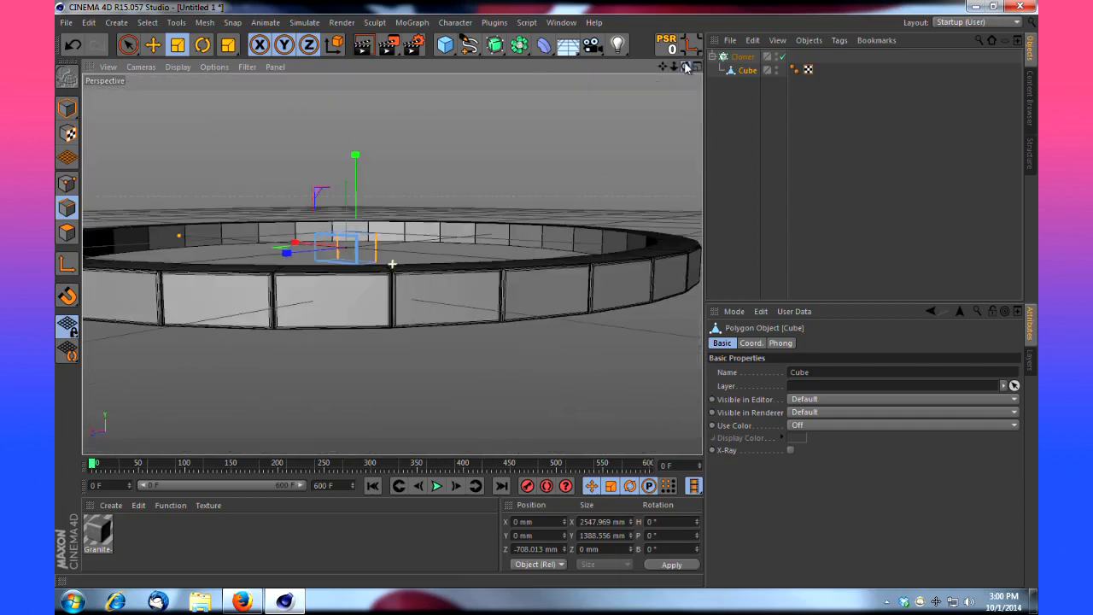
{"action": "left_click", "coordinate": [365, 45]}
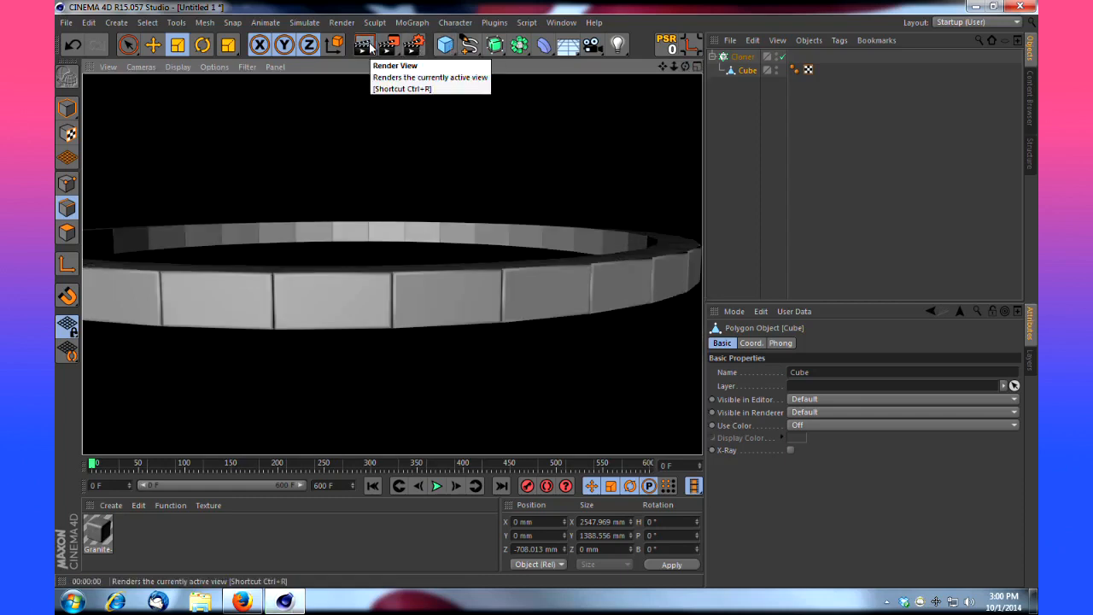
Apply the Granite material to the Cloner and render the ring
{"action": "left_click", "coordinate": [717, 56]}
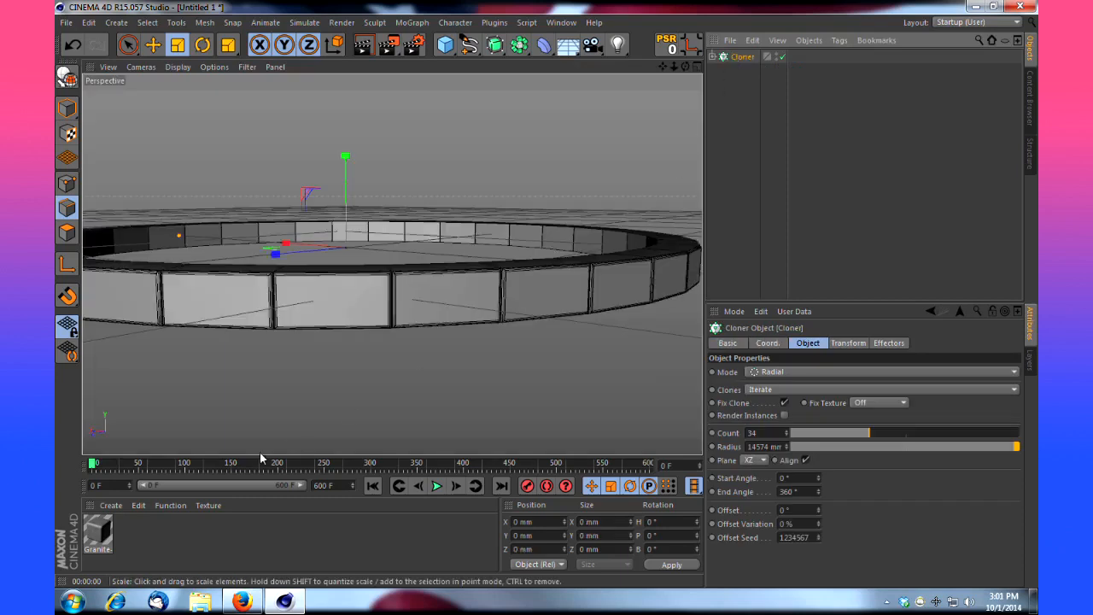
{"action": "left_click_drag", "start_coordinate": [104, 533], "coordinate": [697, 99]}
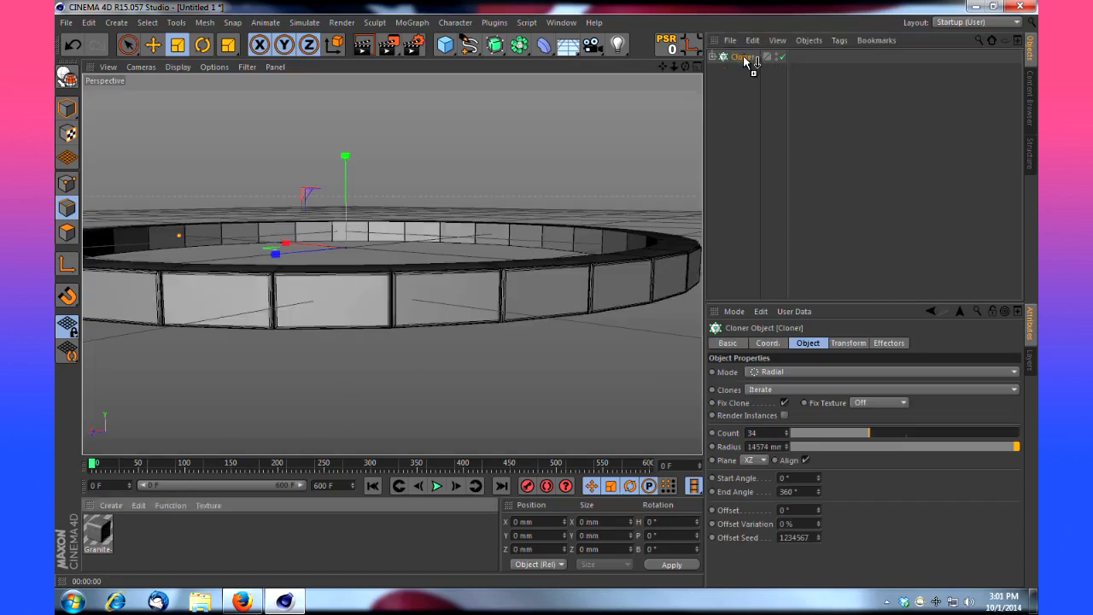
{"action": "left_click_drag", "start_coordinate": [744, 62], "coordinate": [744, 64]}
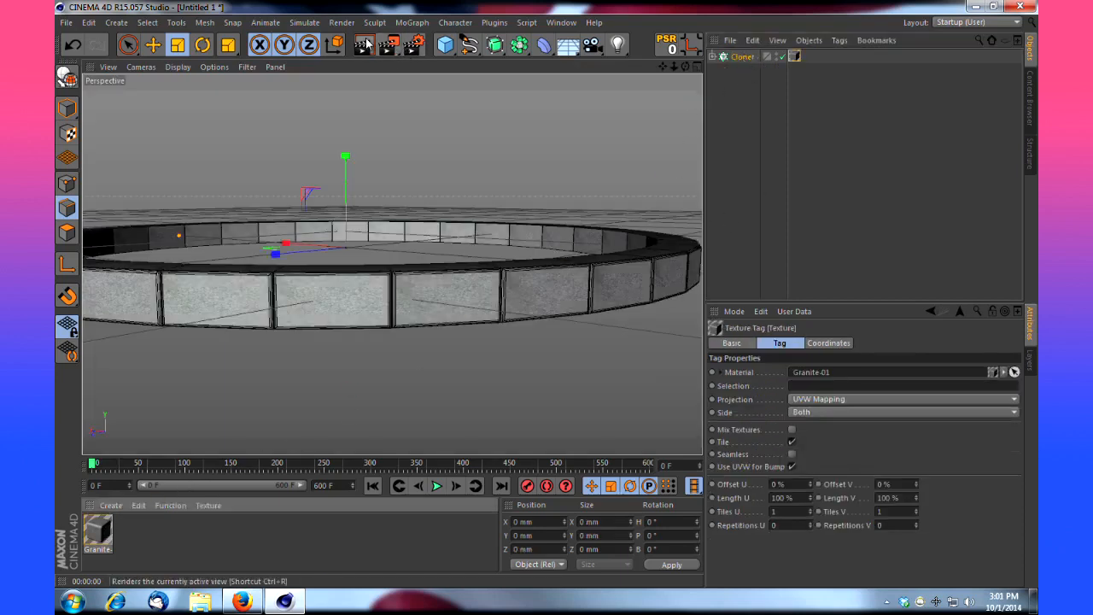
{"action": "key", "text": "ctrl+r"}
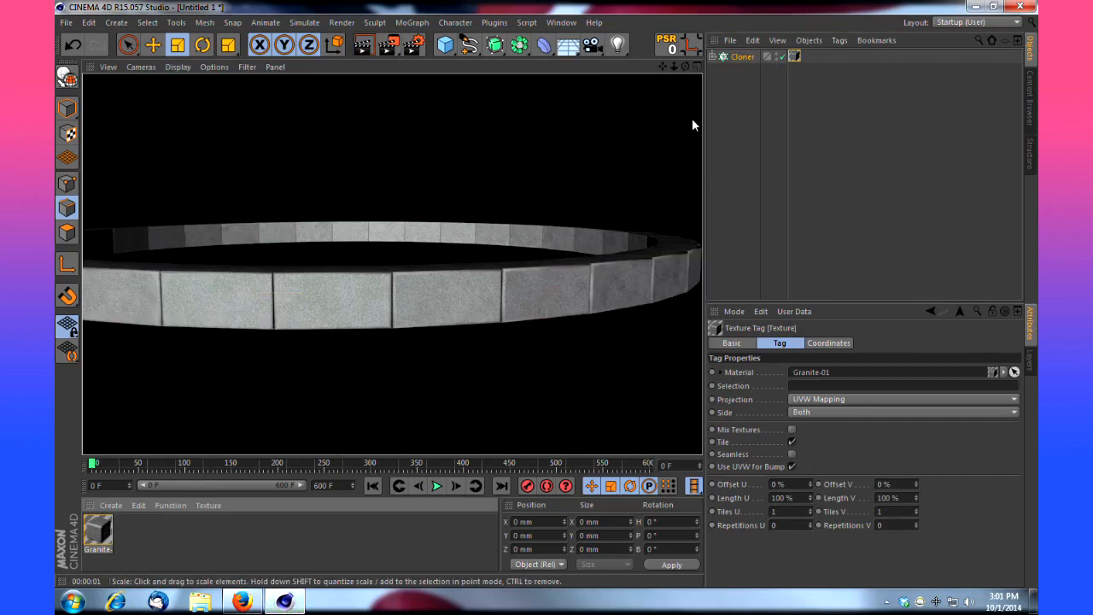
Add a light and move it along the X axis to a spot outside the ring
{"action": "mouse_move", "coordinate": [674, 63]}
{"action": "left_mouse_down"}
{"action": "mouse_move", "coordinate": [547, 301]}
{"action": "mouse_move", "coordinate": [685, 66]}
{"action": "mouse_move", "coordinate": [546, 304]}
{"action": "mouse_move", "coordinate": [668, 65]}
{"action": "left_mouse_up"}
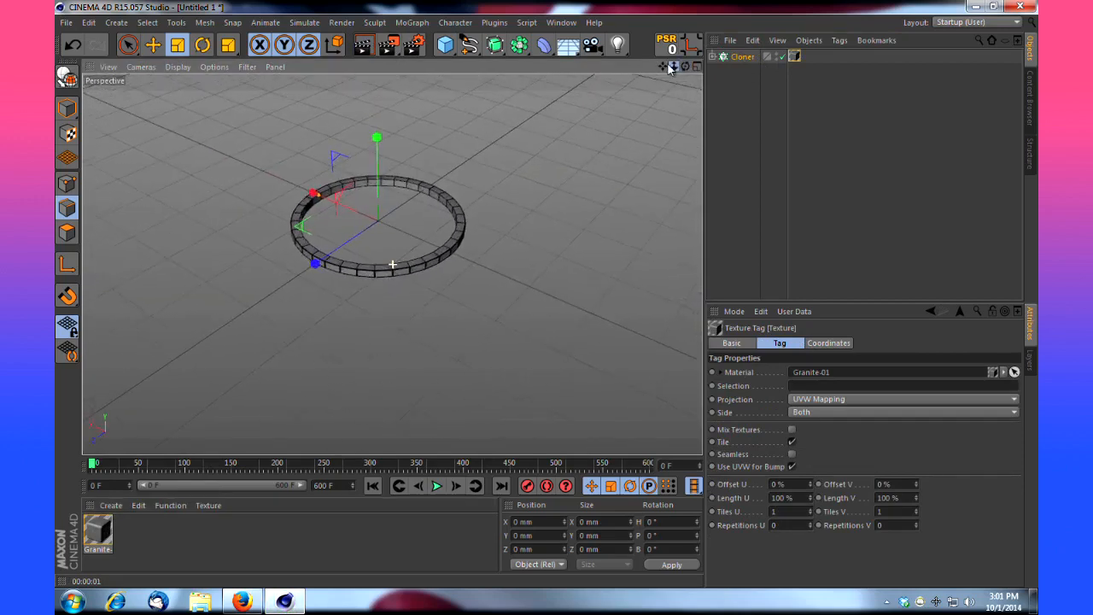
{"action": "left_click", "coordinate": [616, 45]}
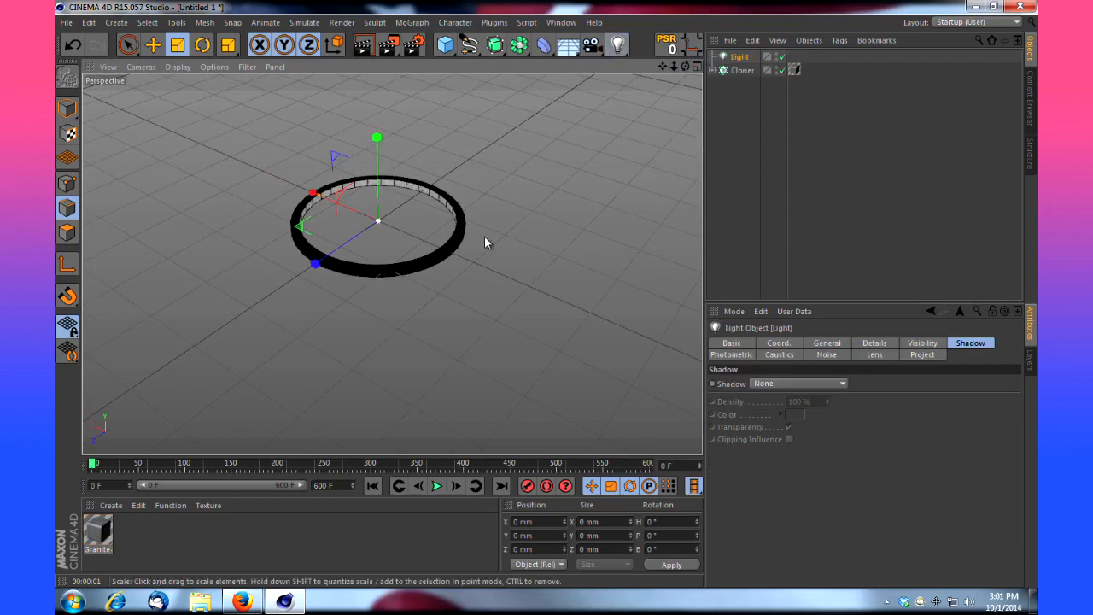
{"action": "left_click", "coordinate": [155, 46]}
{"action": "left_click_drag", "start_coordinate": [314, 193], "coordinate": [470, 265]}
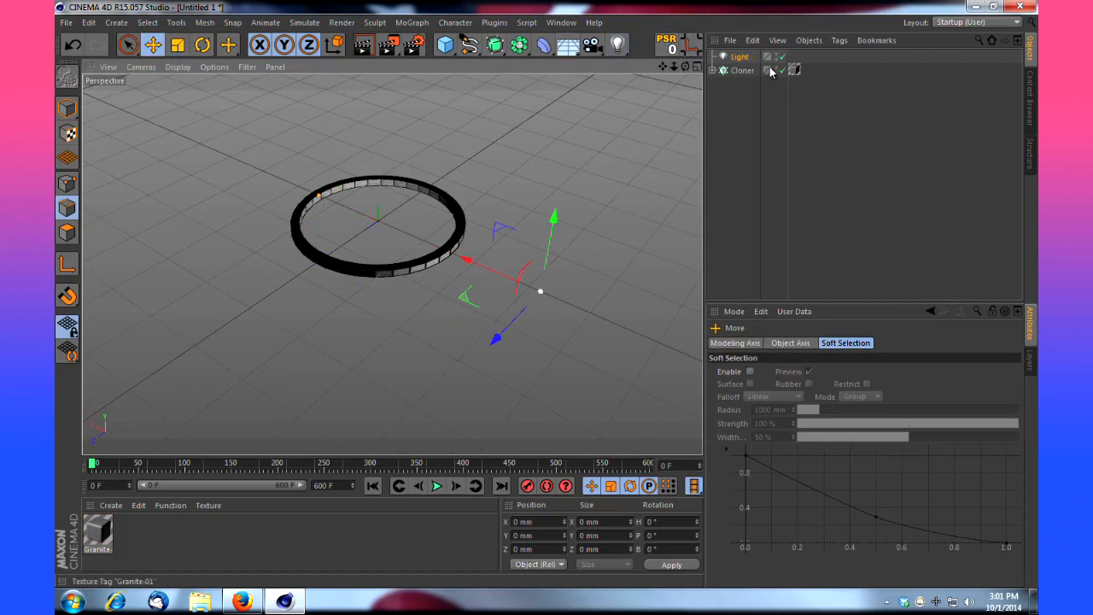
Duplicate the light twice, shifting the first copy forward along Z and the second across along X to surround the ring's front
{"action": "left_click_drag", "start_coordinate": [740, 61], "coordinate": [741, 70], "text": "ctrl"}
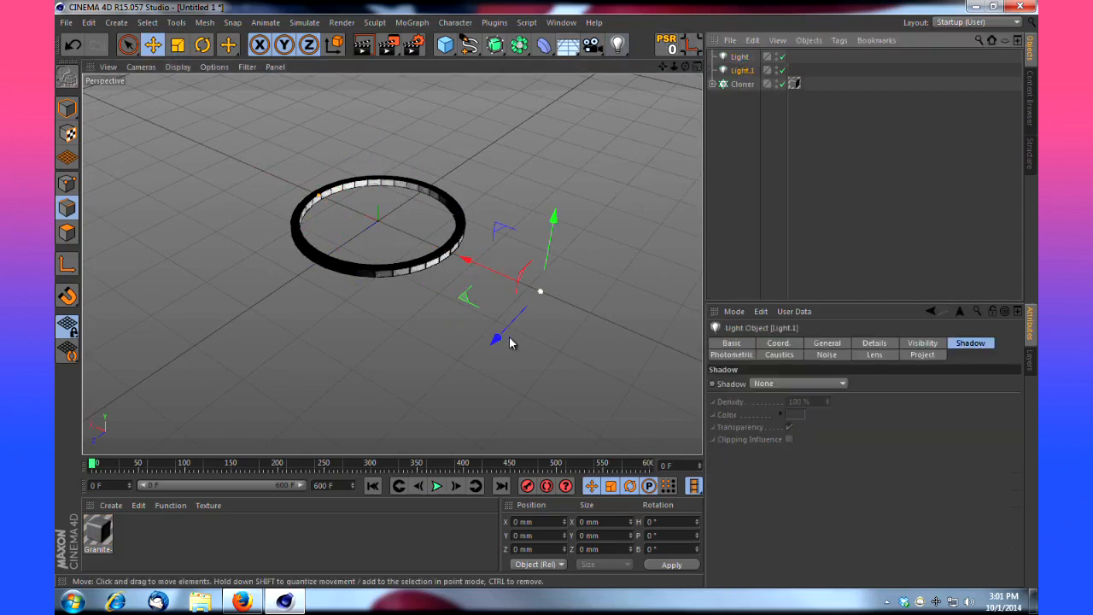
{"action": "left_click_drag", "start_coordinate": [509, 342], "coordinate": [401, 452]}
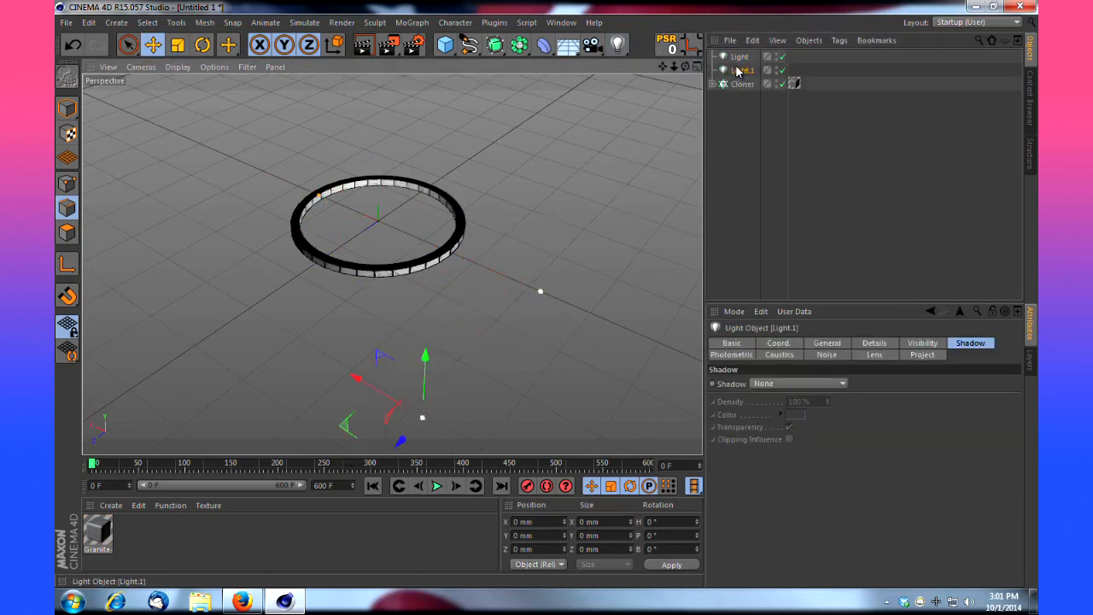
{"action": "left_click_drag", "start_coordinate": [739, 72], "coordinate": [741, 82], "text": "ctrl"}
{"action": "left_click_drag", "start_coordinate": [368, 379], "coordinate": [176, 273]}
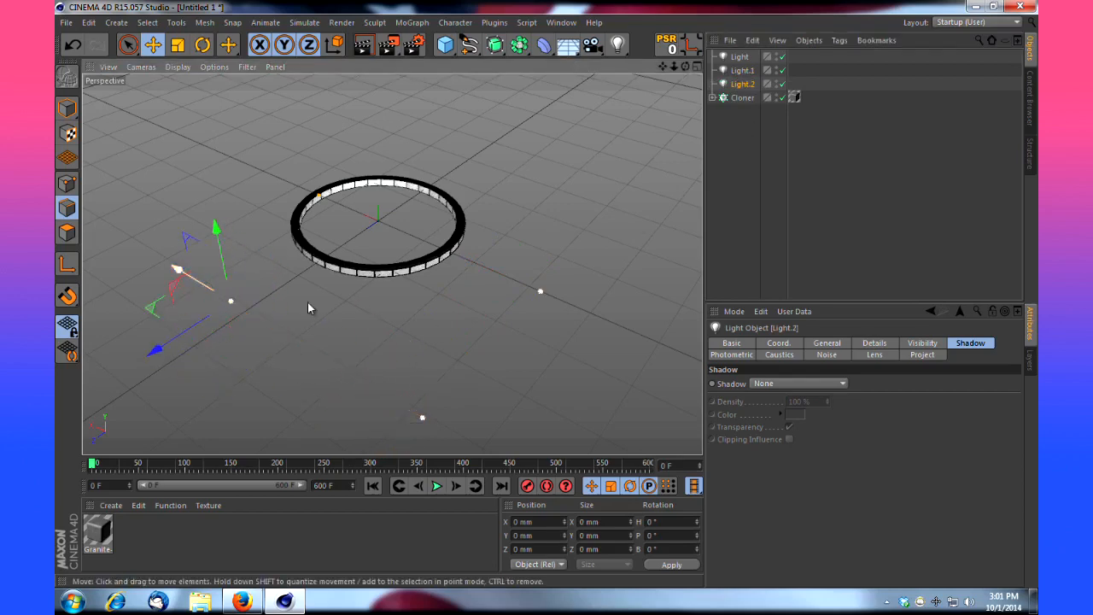
Shift the original light slightly back along Z and raise all three lights together above the ring
{"action": "left_click", "coordinate": [742, 70]}
{"action": "left_click", "coordinate": [740, 56]}
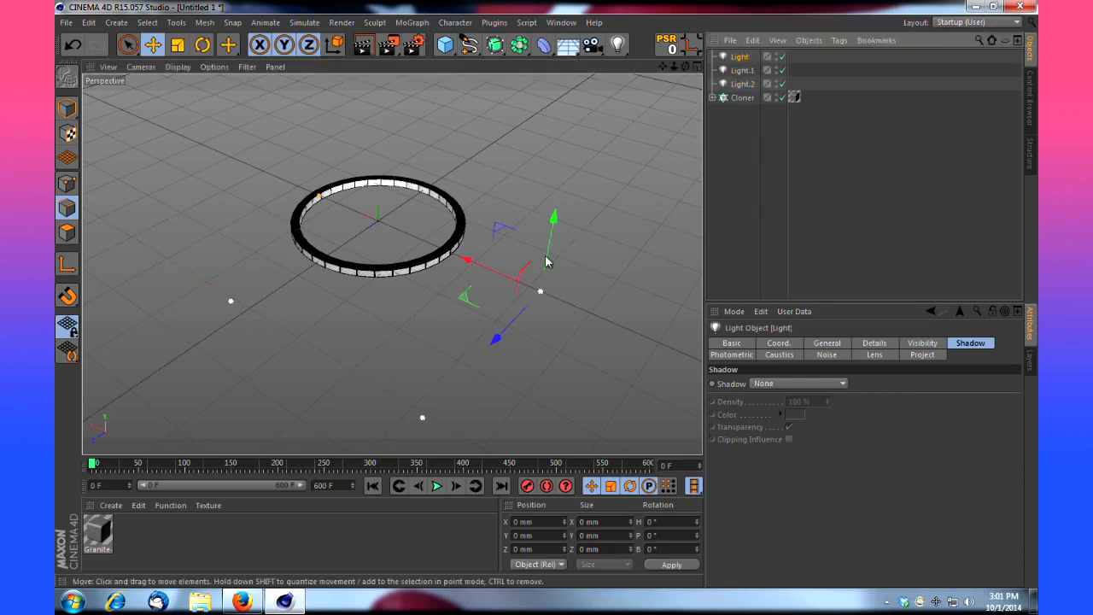
{"action": "left_click_drag", "start_coordinate": [503, 329], "coordinate": [519, 317]}
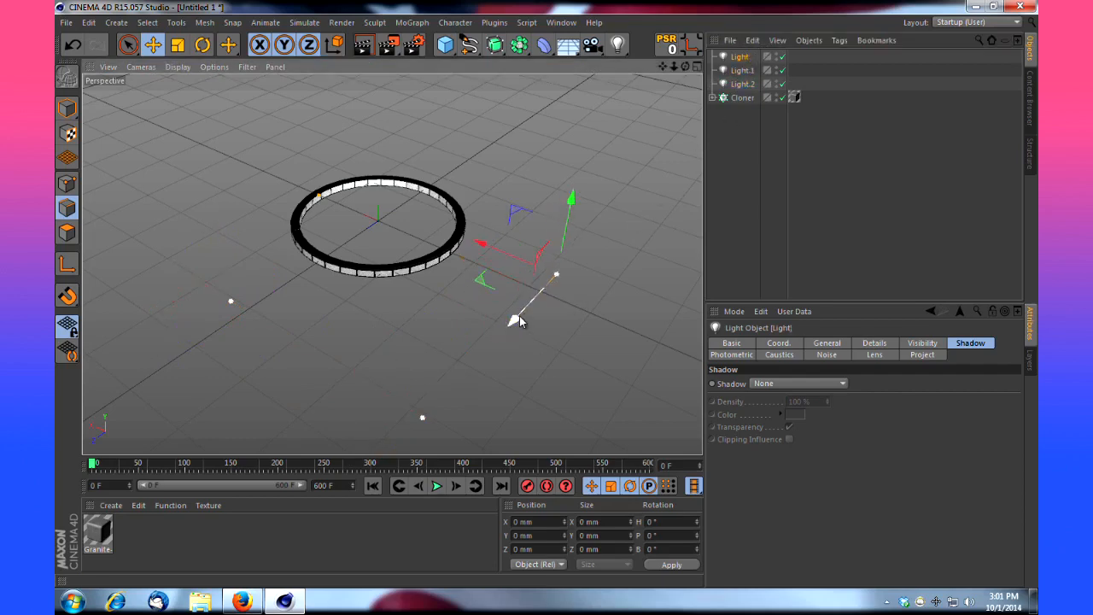
{"action": "left_click", "coordinate": [742, 84], "text": "shift"}
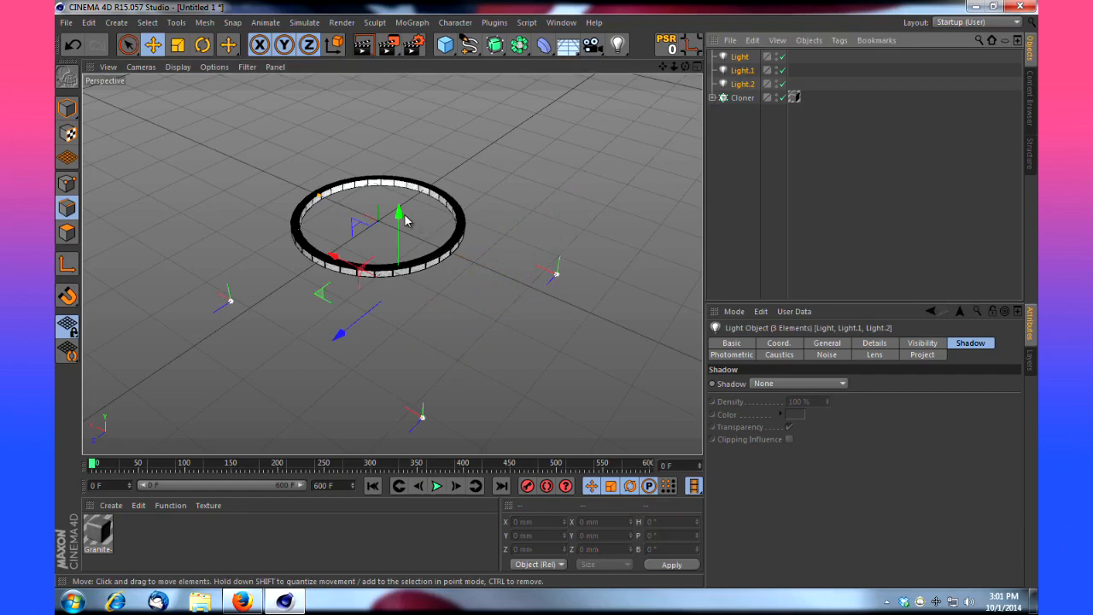
{"action": "left_click_drag", "start_coordinate": [402, 214], "coordinate": [432, 114]}
Give the third light Shadow Maps (Soft) shadows with a density of 80%
{"action": "left_click", "coordinate": [746, 89]}
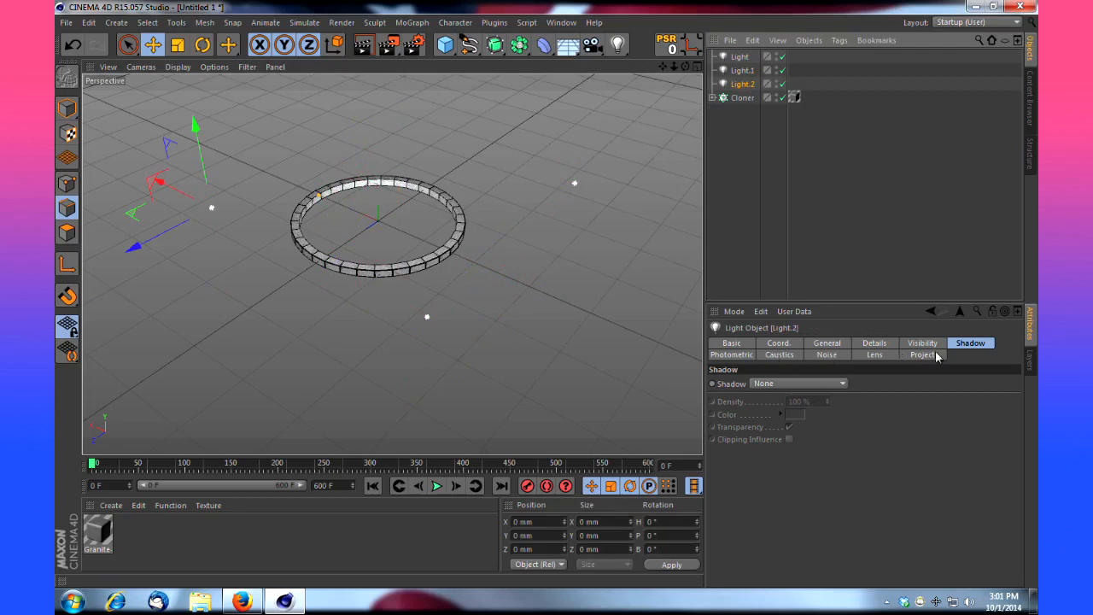
{"action": "left_click", "coordinate": [824, 385]}
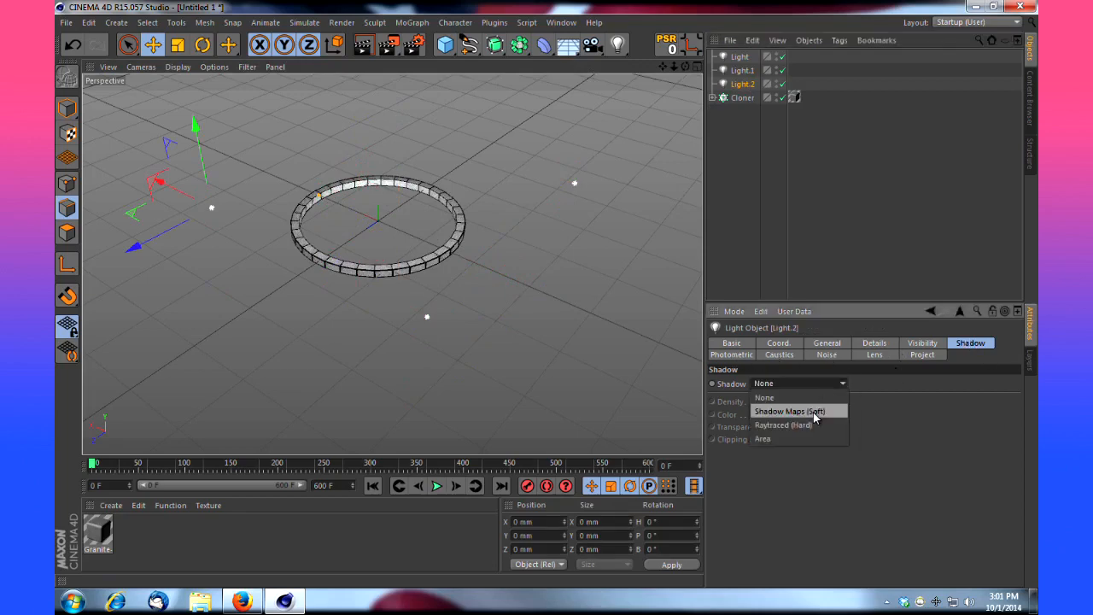
{"action": "left_click", "coordinate": [812, 412]}
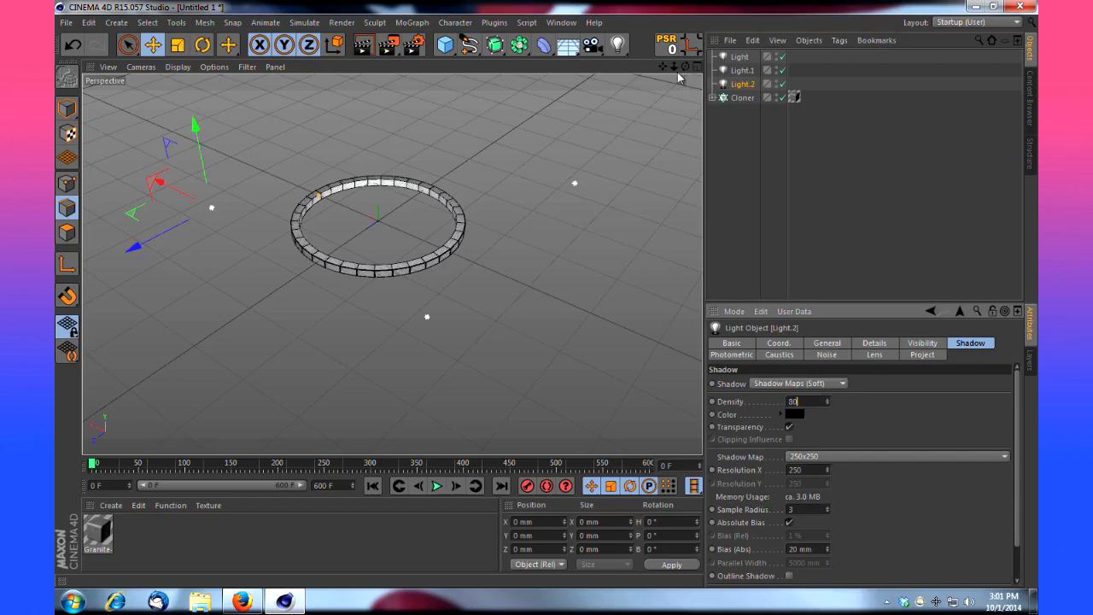
Render a close, low-angle view of the ring's front blocks to check the granite and lighting
{"action": "scroll", "coordinate": [548, 293], "scroll_direction": "up", "scroll_amount": 10}
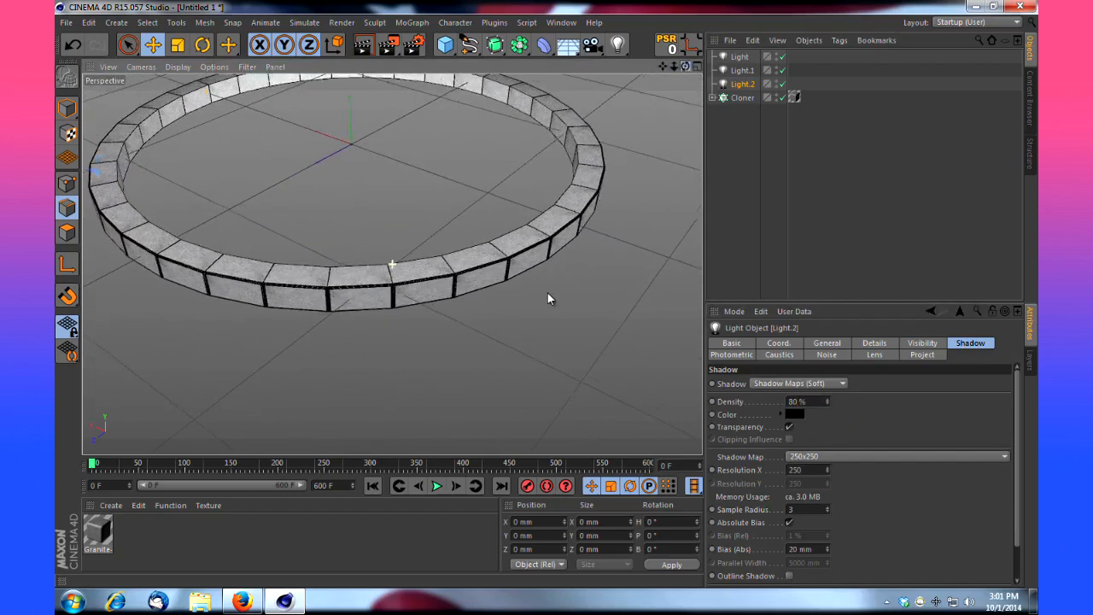
{"action": "left_click_drag", "start_coordinate": [547, 293], "coordinate": [545, 293]}
{"action": "left_click_drag", "start_coordinate": [664, 68], "coordinate": [546, 295]}
{"action": "scroll", "coordinate": [548, 299], "scroll_direction": "up", "scroll_amount": 5}
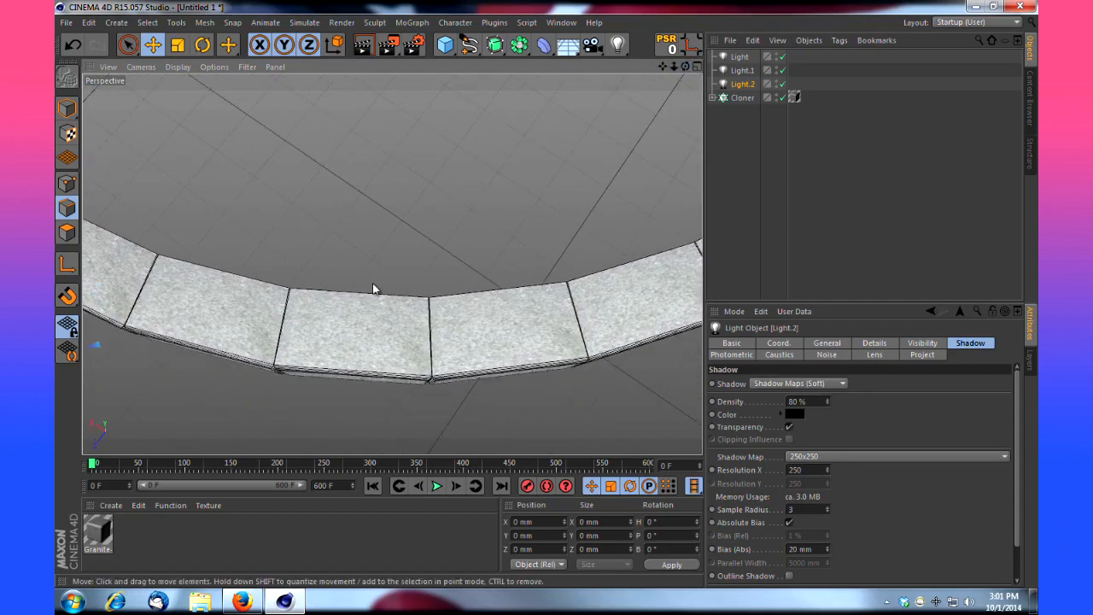
{"action": "left_click_drag", "start_coordinate": [684, 69], "coordinate": [684, 70]}
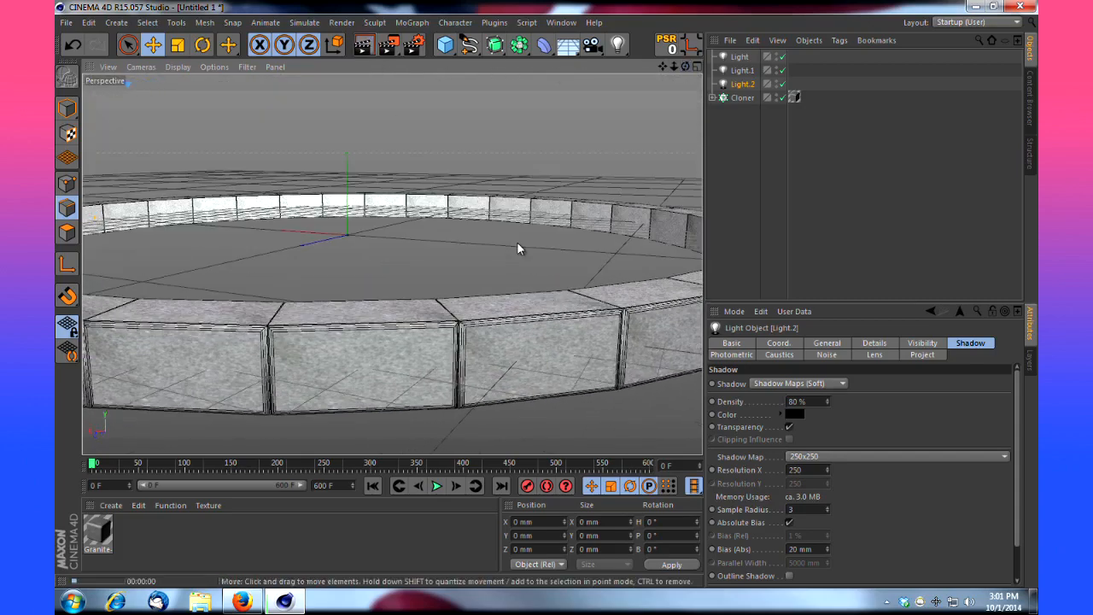
{"action": "key", "text": "ctrl+r"}
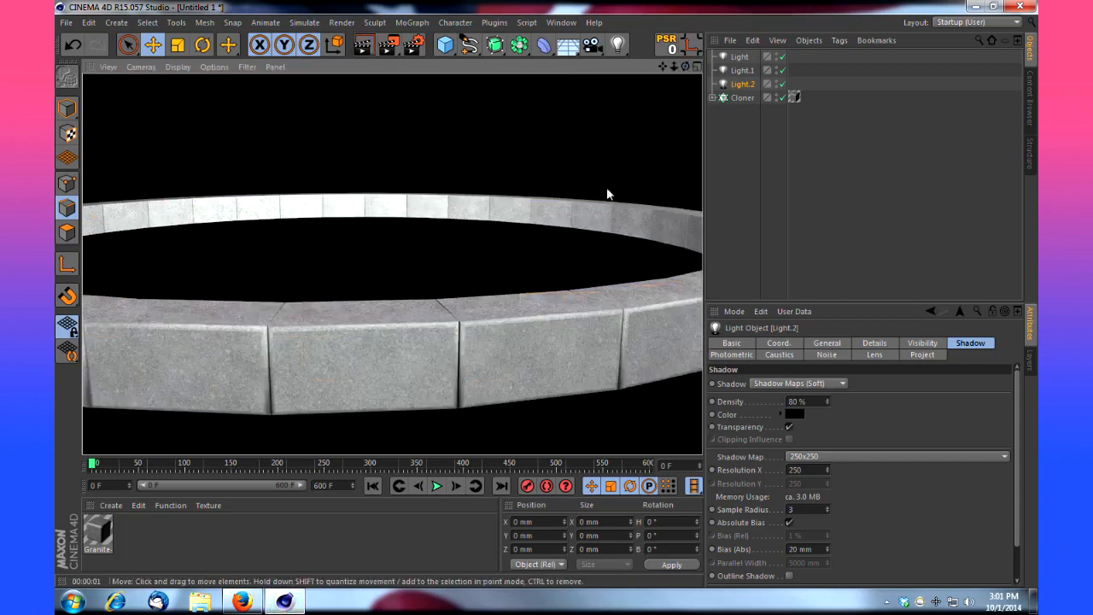
Duplicate the Cloner and raise the copy along Y to form a second row on top of the first
{"action": "scroll", "coordinate": [547, 299], "scroll_direction": "down", "scroll_amount": 5}
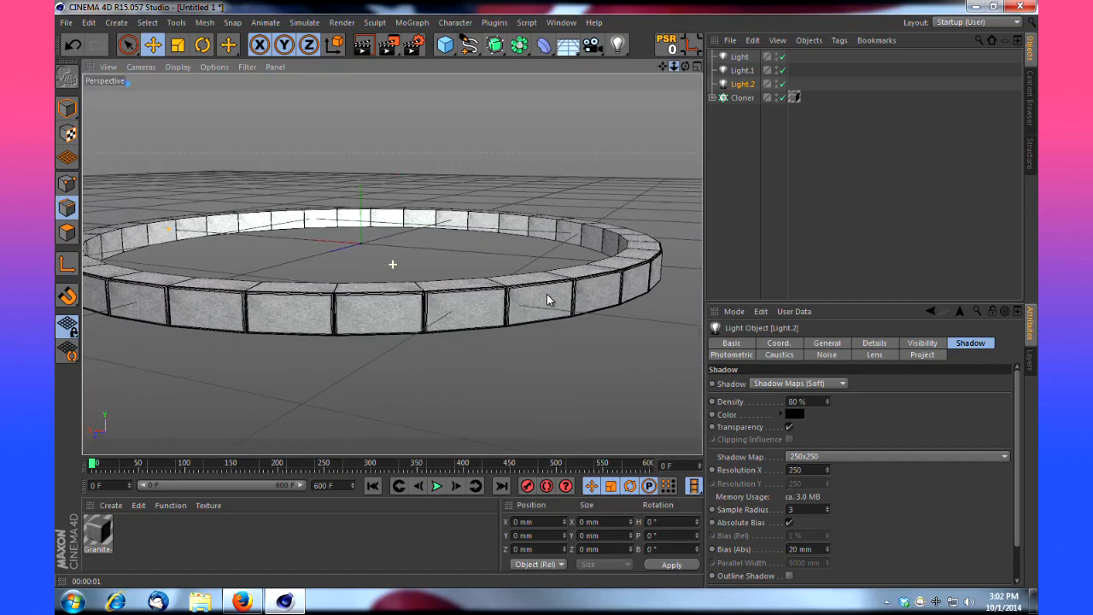
{"action": "scroll", "coordinate": [546, 293], "scroll_direction": "up", "scroll_amount": 3}
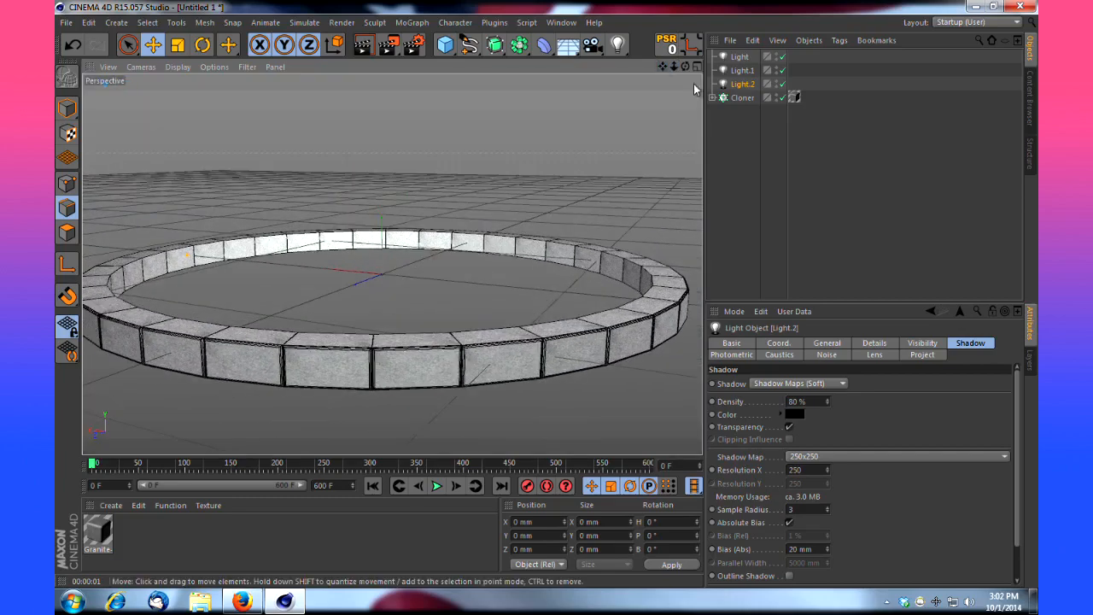
{"action": "left_click", "coordinate": [741, 98]}
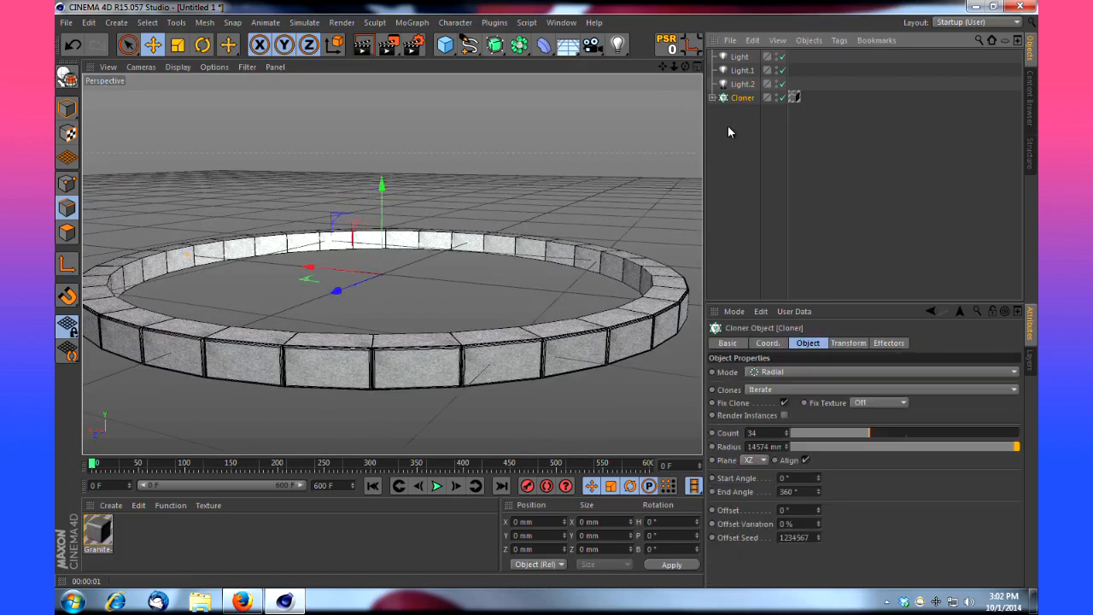
{"action": "left_click_drag", "start_coordinate": [746, 110], "coordinate": [767, 127], "text": "ctrl"}
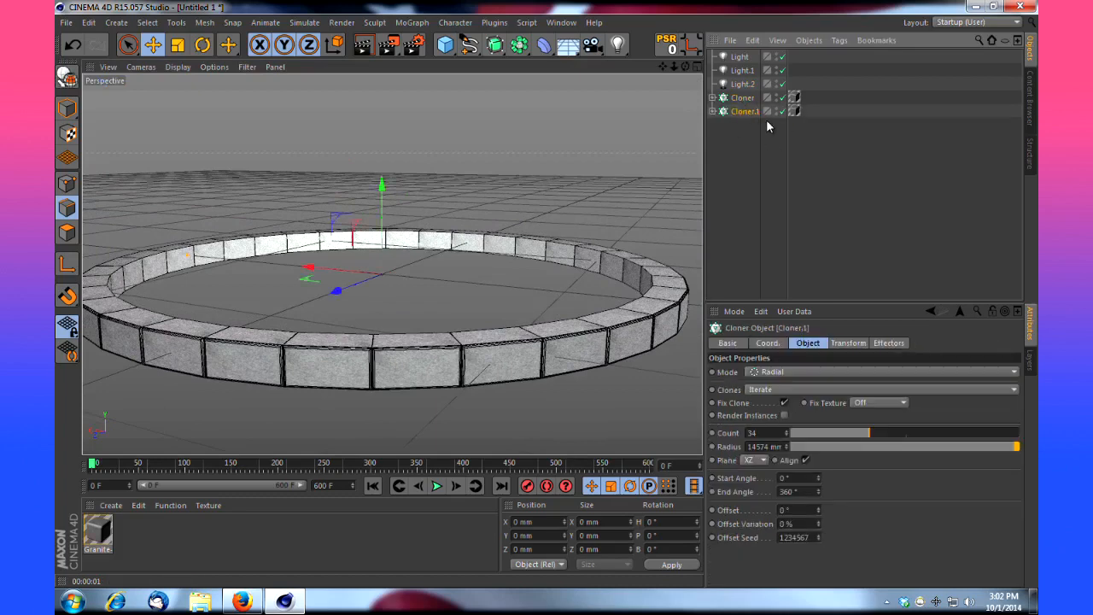
{"action": "left_click", "coordinate": [152, 44]}
{"action": "left_click_drag", "start_coordinate": [381, 179], "coordinate": [393, 159]}
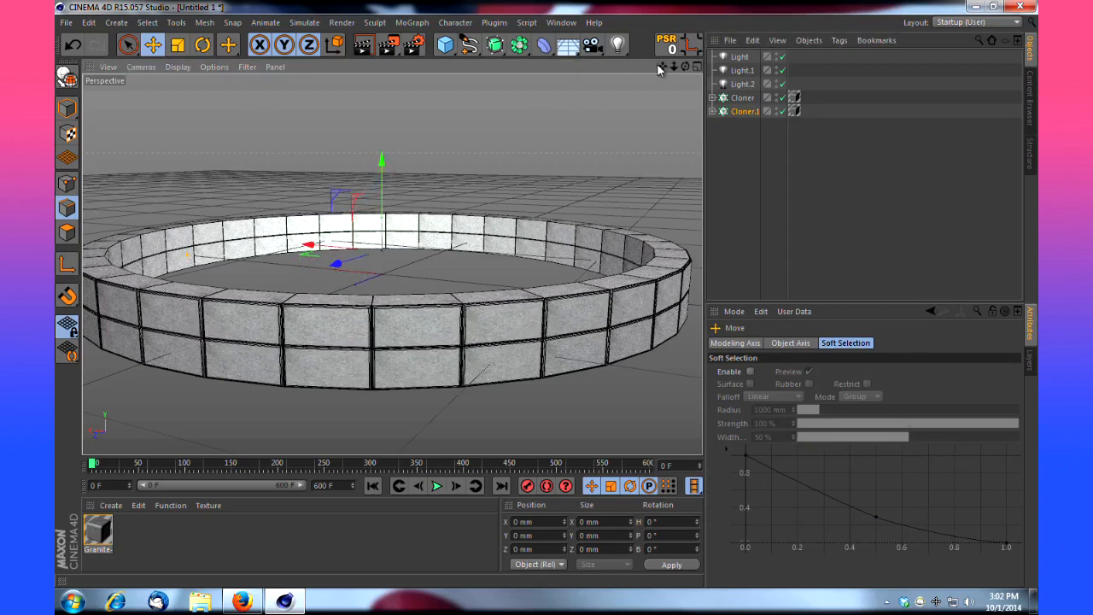
Fine-tune the upper ring's height so that it rests on the lower row without a gap
{"action": "left_click_drag", "start_coordinate": [662, 66], "coordinate": [549, 298]}
{"action": "left_click_drag", "start_coordinate": [398, 93], "coordinate": [402, 99]}
{"action": "left_click_drag", "start_coordinate": [684, 67], "coordinate": [547, 299]}
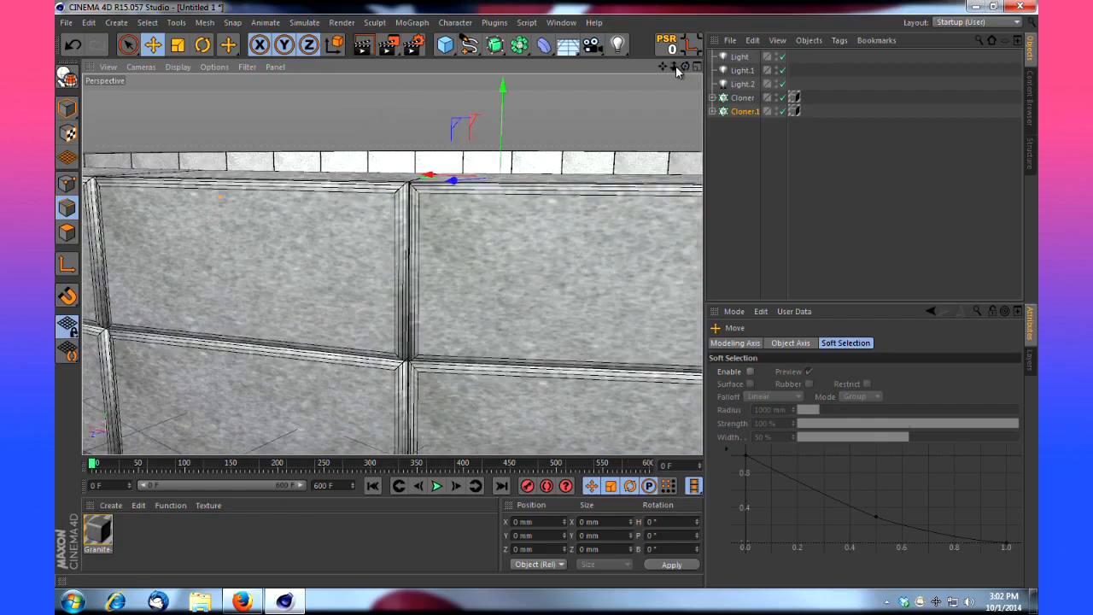
{"action": "left_click_drag", "start_coordinate": [675, 67], "coordinate": [547, 301]}
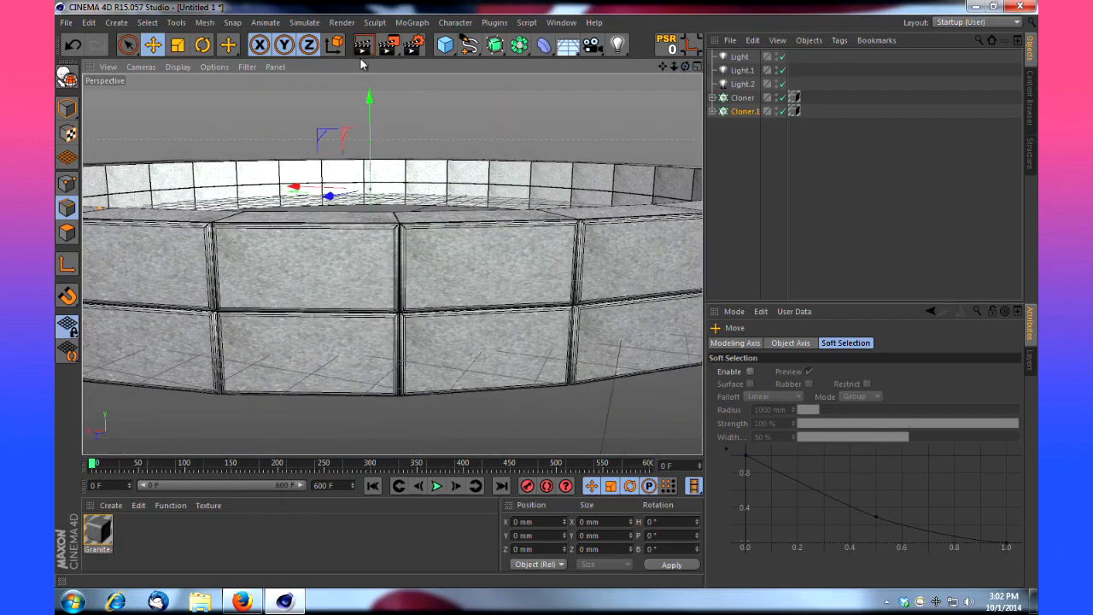
Rotate the upper ring about the vertical axis by about half a block to stagger the joints
{"action": "left_click", "coordinate": [203, 45]}
{"action": "left_click_drag", "start_coordinate": [391, 195], "coordinate": [395, 197]}
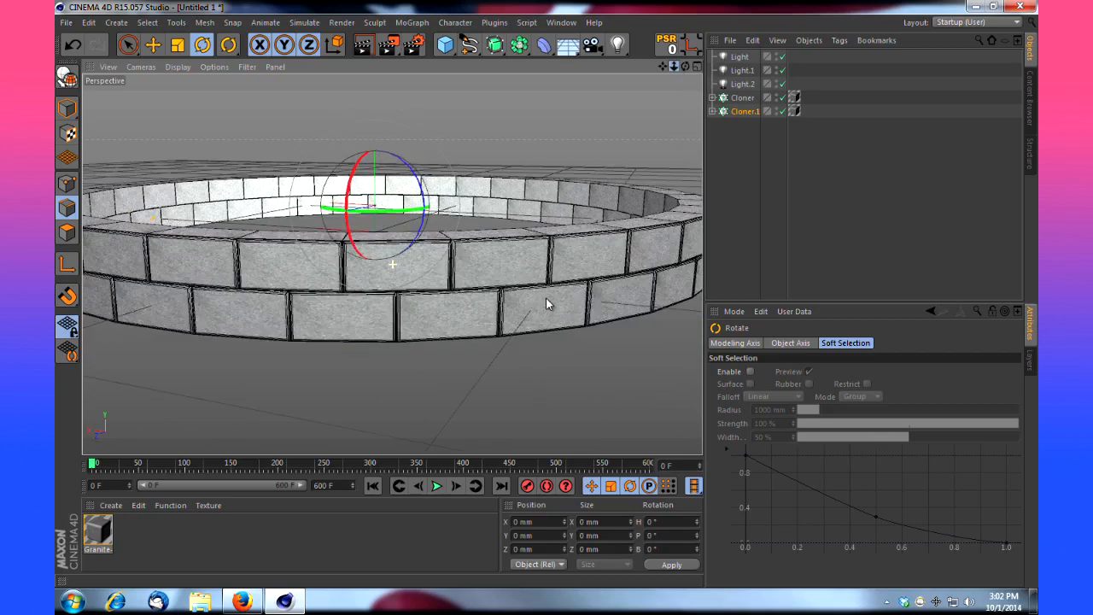
{"action": "left_click_drag", "start_coordinate": [546, 304], "coordinate": [679, 70]}
Duplicate both Cloners together and raise the copies along Y to make four staggered rows
{"action": "left_click", "coordinate": [741, 98], "text": "ctrl"}
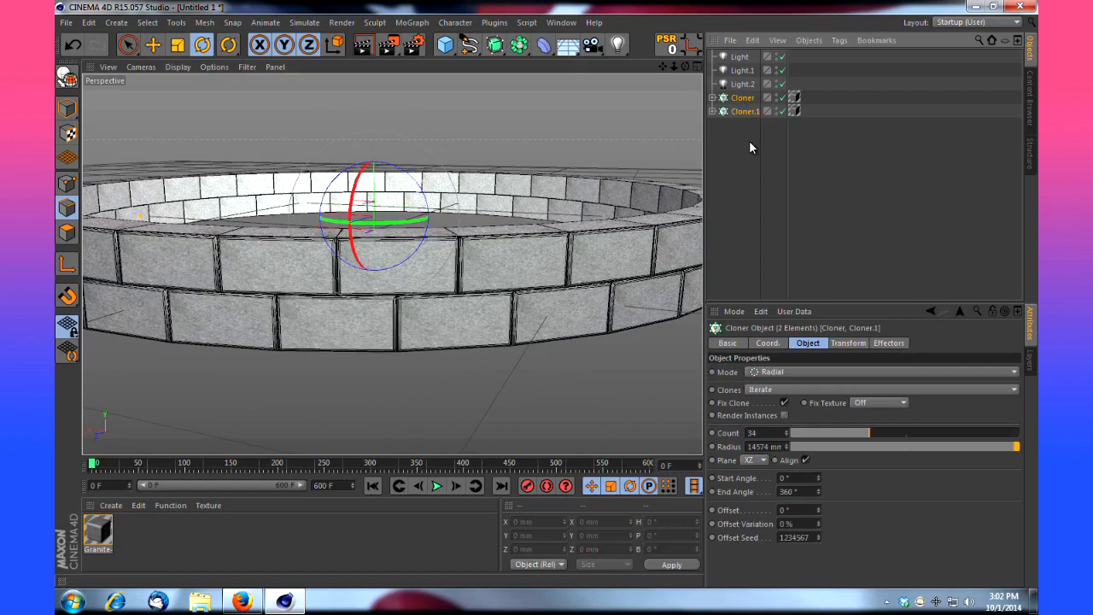
{"action": "left_click_drag", "start_coordinate": [747, 112], "coordinate": [747, 135], "text": "ctrl"}
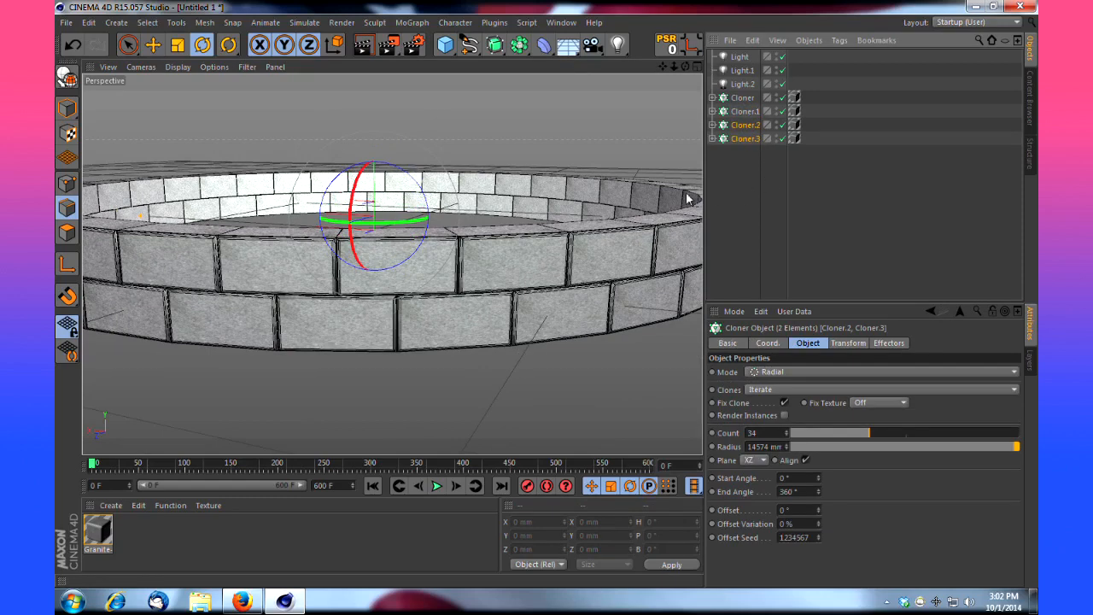
{"action": "left_click", "coordinate": [152, 45]}
{"action": "left_click_drag", "start_coordinate": [375, 127], "coordinate": [546, 294]}
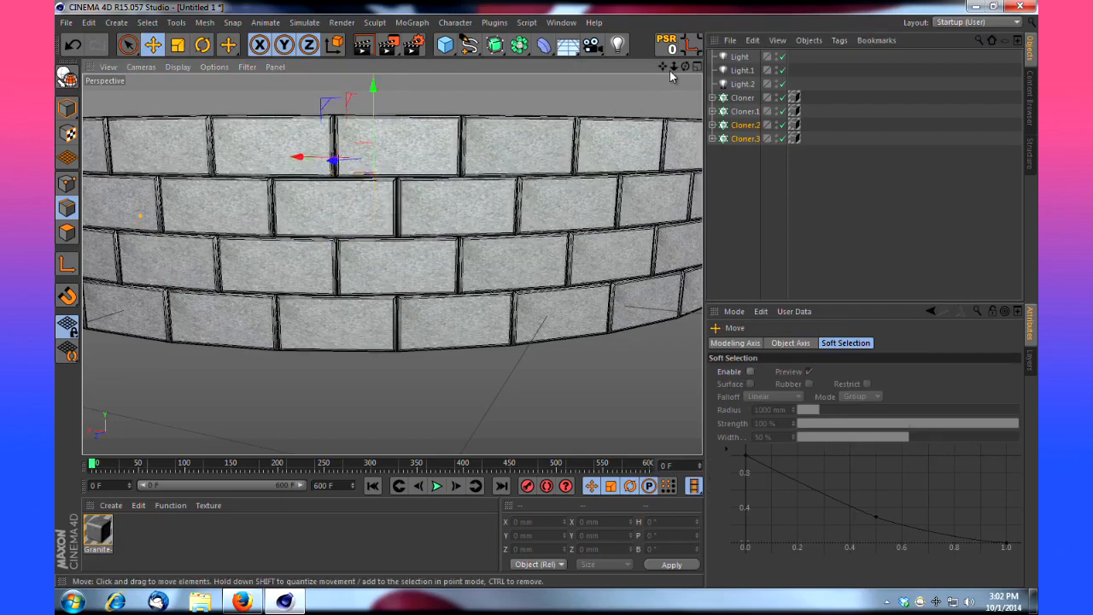
Duplicate all four Cloners, raise the copies above the existing rows, and inspect the joint between the two sets
{"action": "left_click_drag", "start_coordinate": [673, 67], "coordinate": [547, 294]}
{"action": "left_click", "coordinate": [750, 97], "text": "ctrl"}
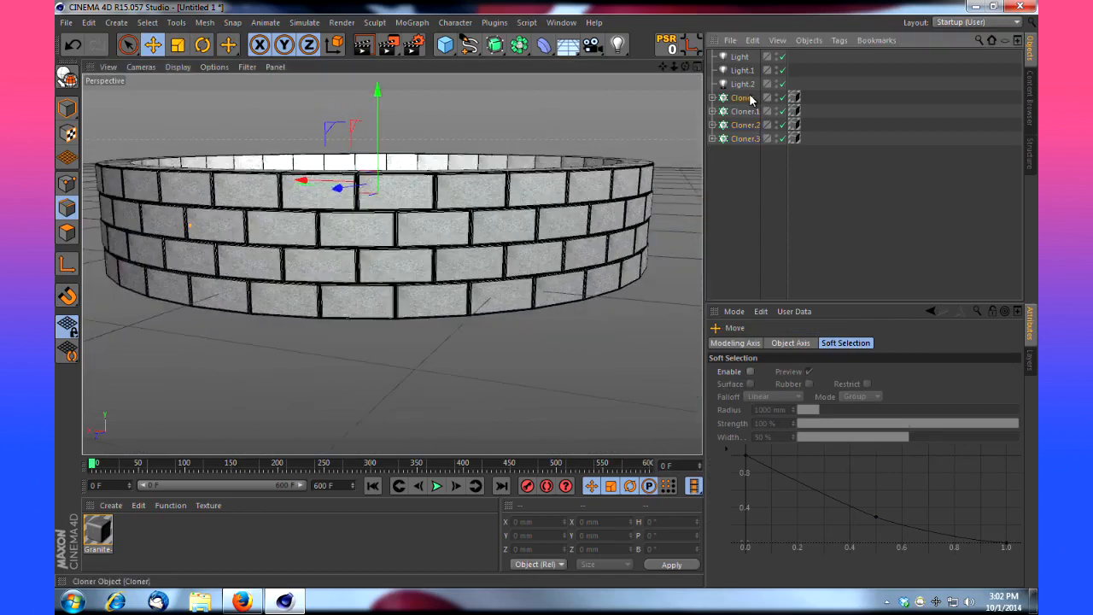
{"action": "left_click_drag", "start_coordinate": [750, 96], "coordinate": [744, 157], "text": "ctrl"}
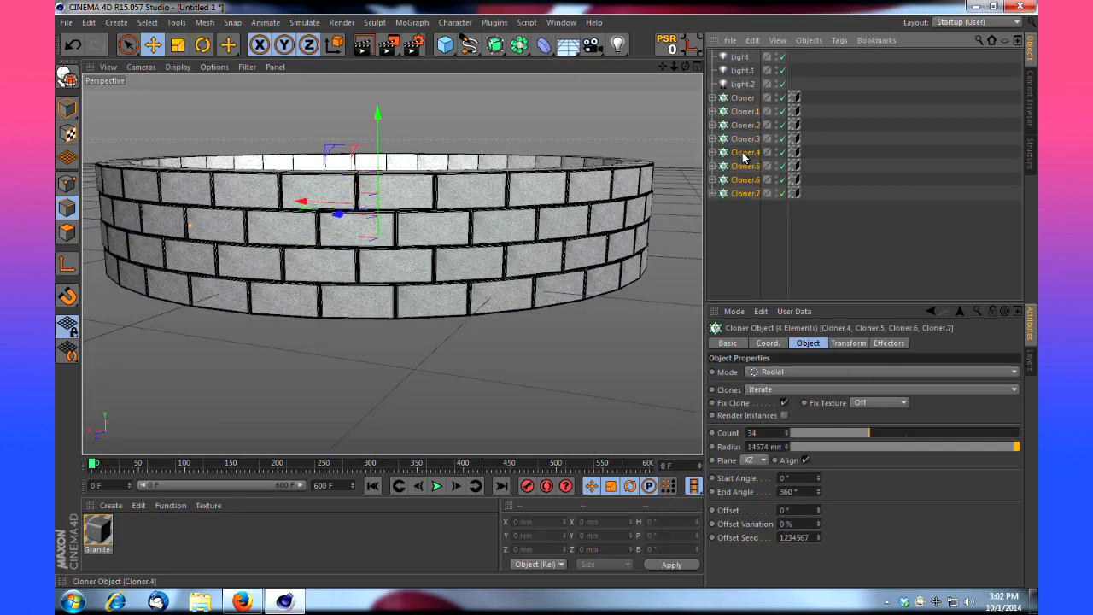
{"action": "left_click_drag", "start_coordinate": [377, 116], "coordinate": [547, 295]}
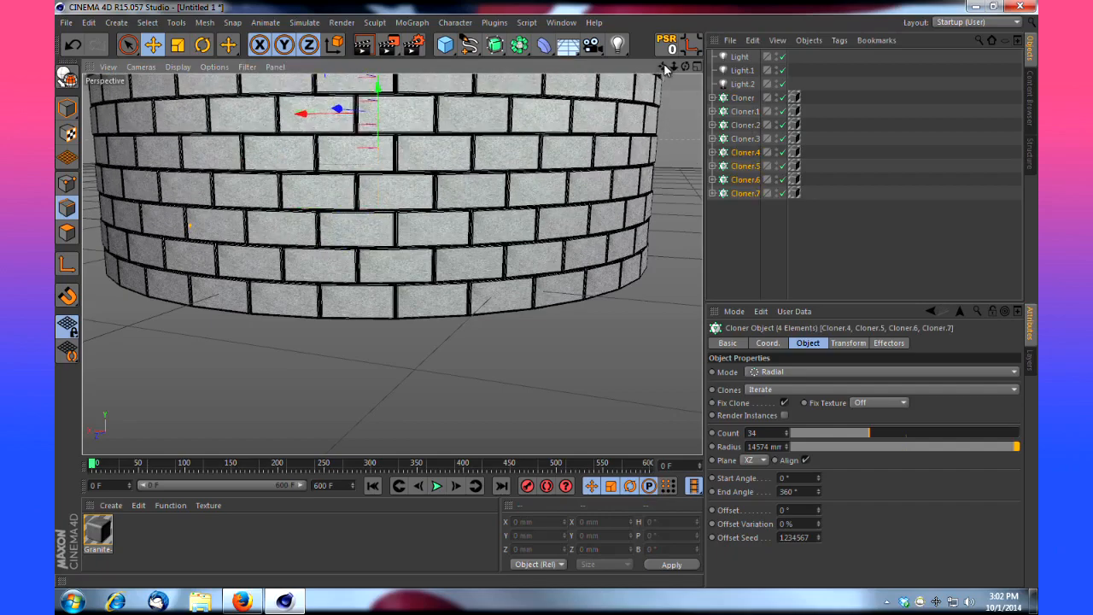
{"action": "scroll", "coordinate": [551, 293], "scroll_direction": "up", "scroll_amount": 8}
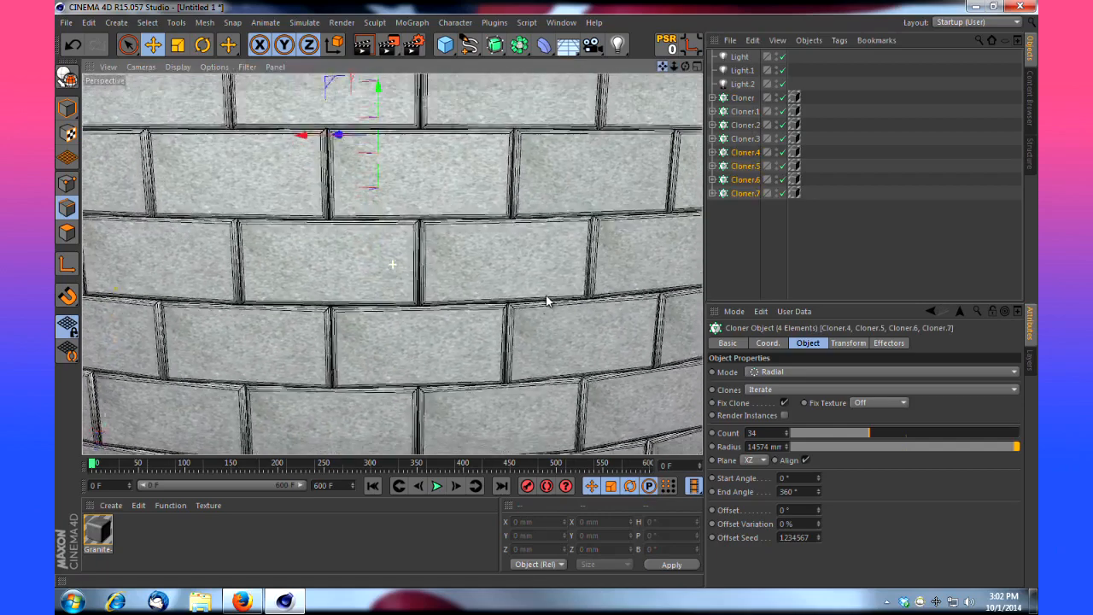
Render a viewport preview of the whole eight-row tower from a raised angle that shows its open top
{"action": "scroll", "coordinate": [547, 299], "scroll_direction": "down", "scroll_amount": 8}
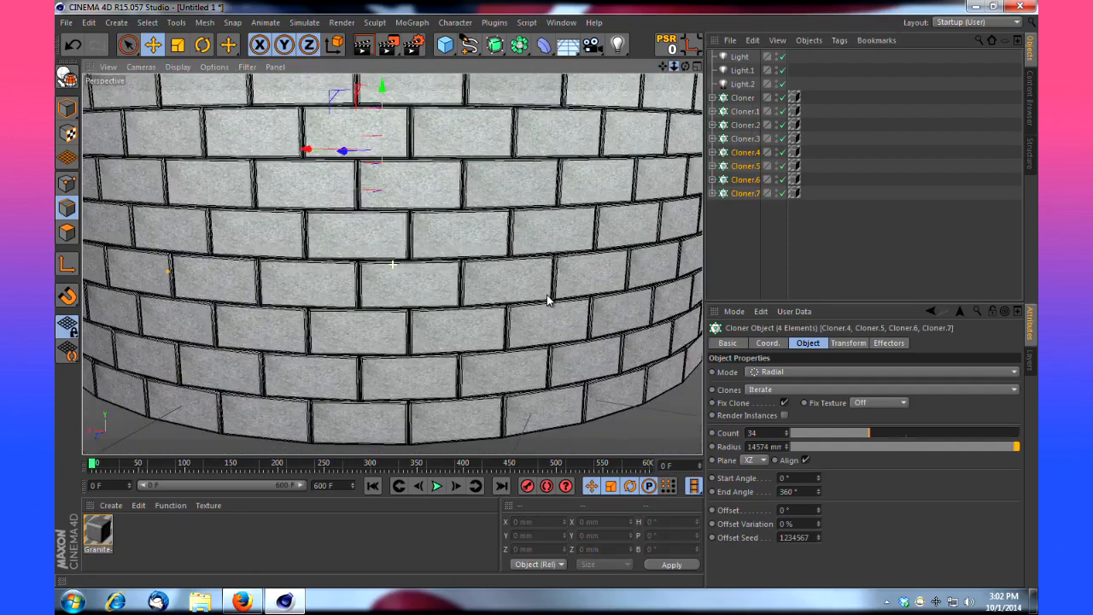
{"action": "scroll", "coordinate": [547, 300], "scroll_direction": "down", "scroll_amount": 10}
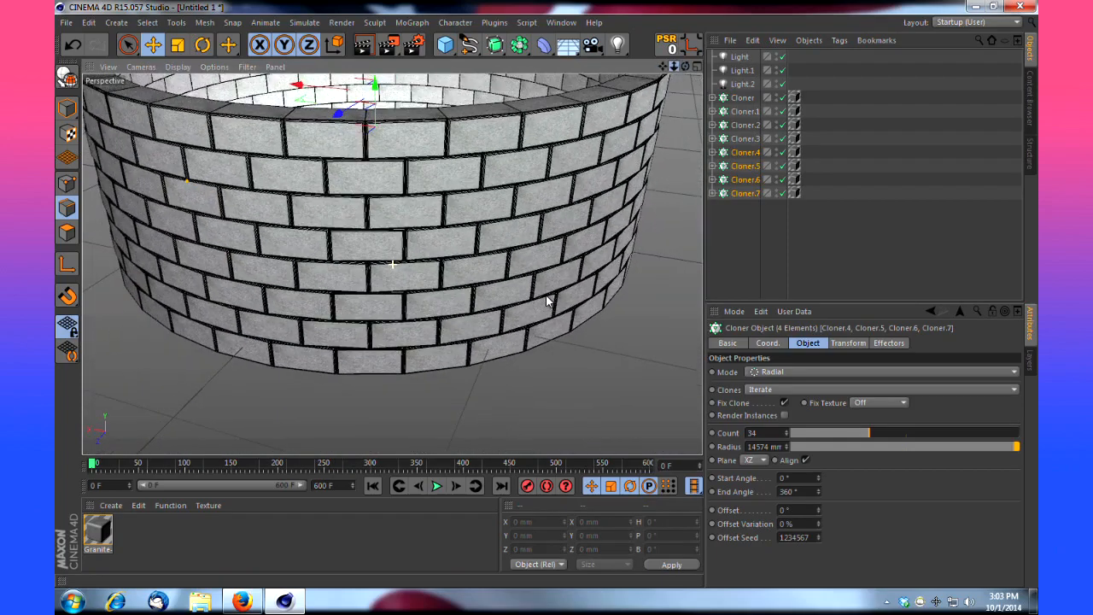
{"action": "middle_click_drag", "start_coordinate": [547, 299], "coordinate": [544, 323], "text": "alt"}
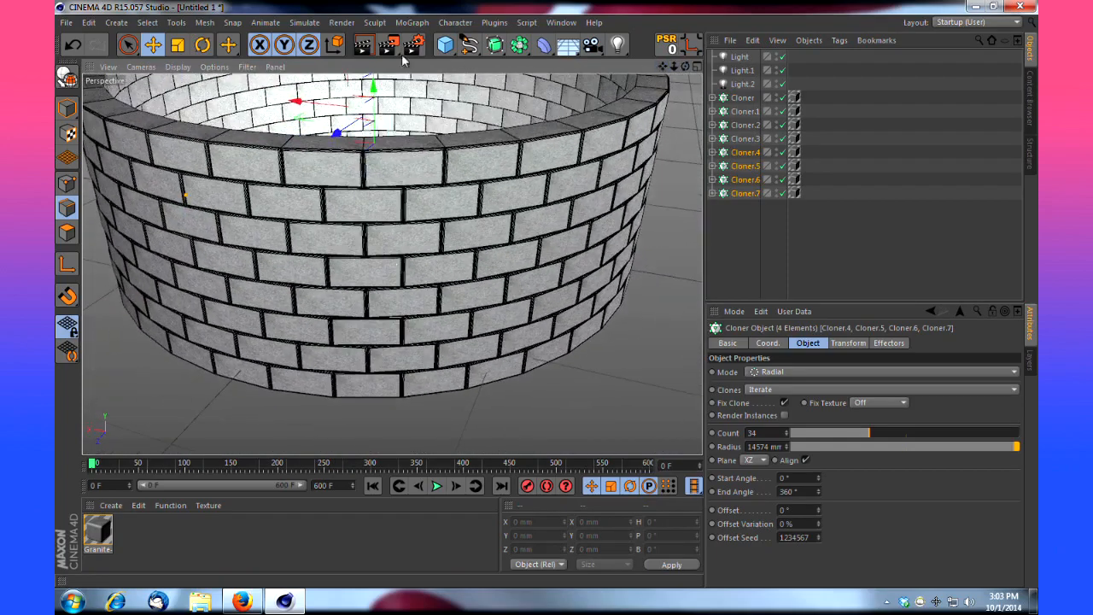
{"action": "left_click", "coordinate": [365, 48]}
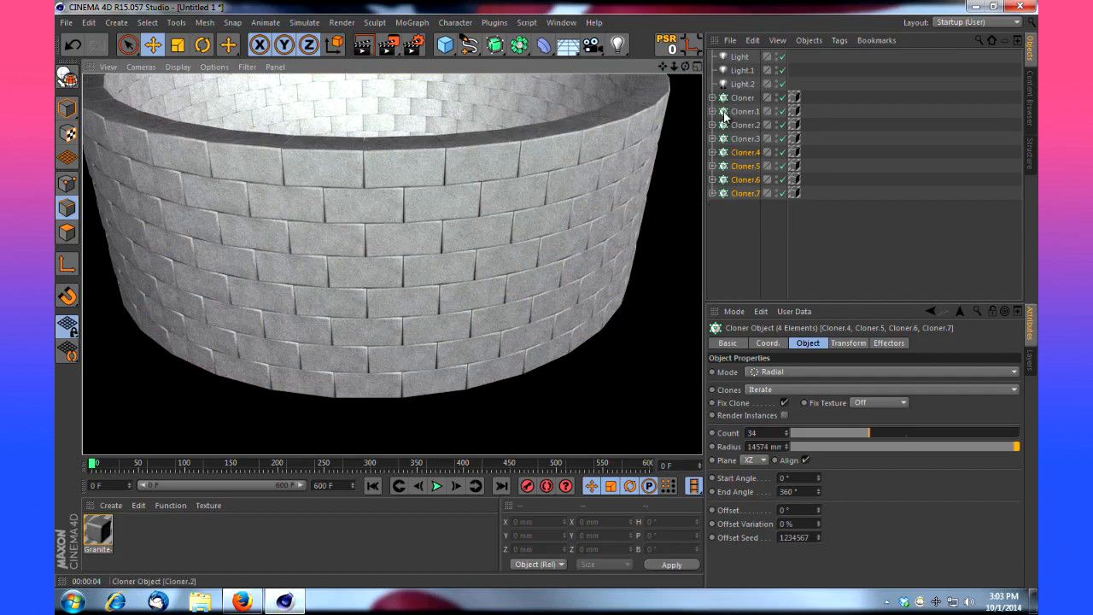
Render a viewport preview of the tower from a nearly level side angle and minimize the program window
{"action": "left_click_drag", "start_coordinate": [685, 67], "coordinate": [552, 299]}
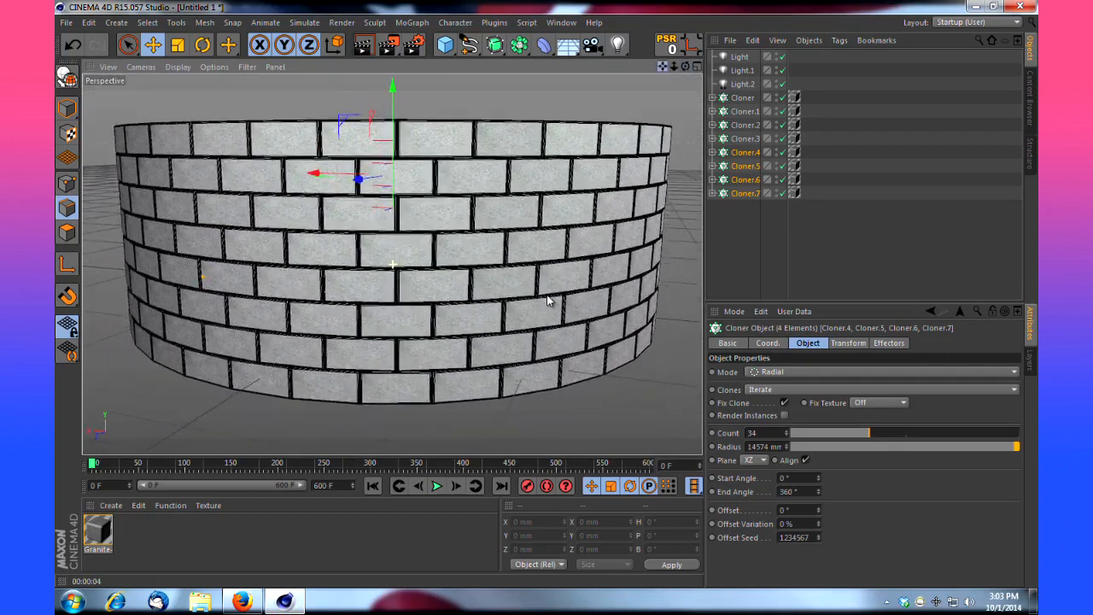
{"action": "left_click", "coordinate": [362, 44]}
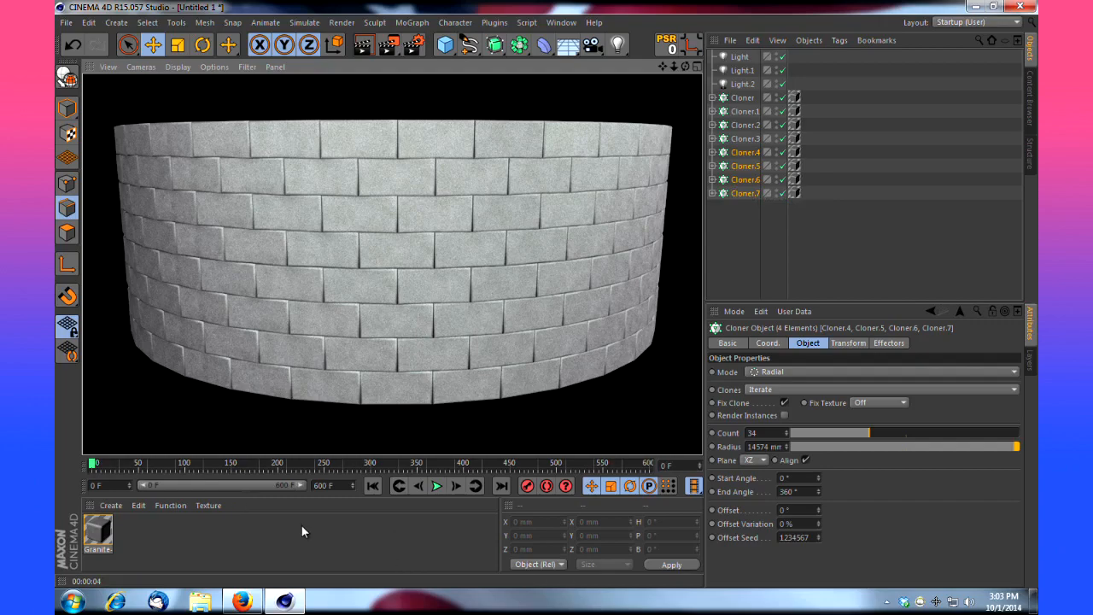
{"action": "left_click_drag", "start_coordinate": [685, 67], "coordinate": [675, 66]}
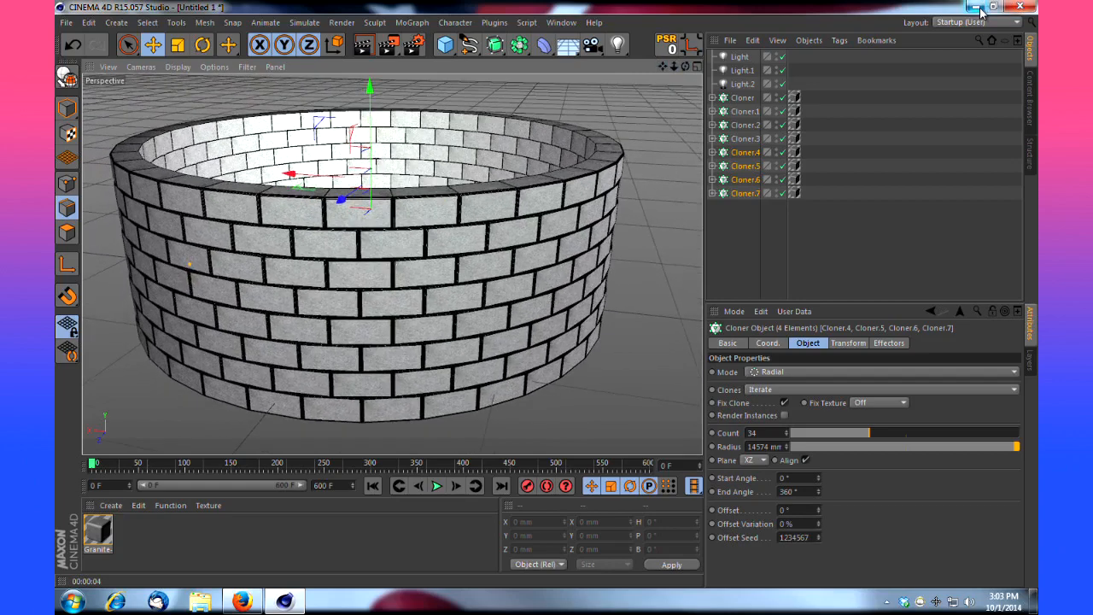
{"action": "left_click", "coordinate": [979, 8]}
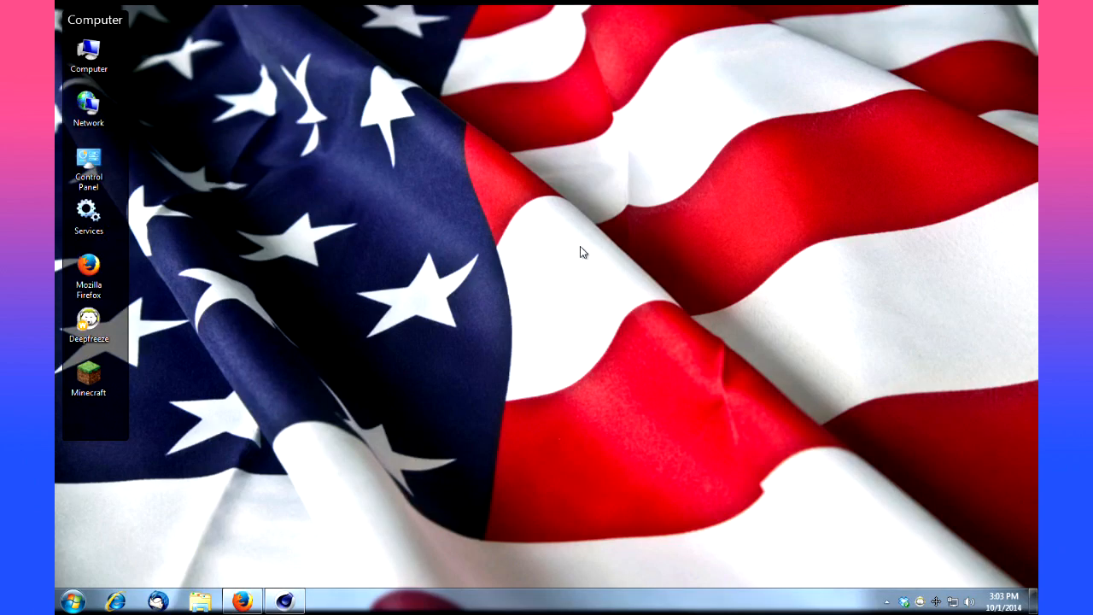